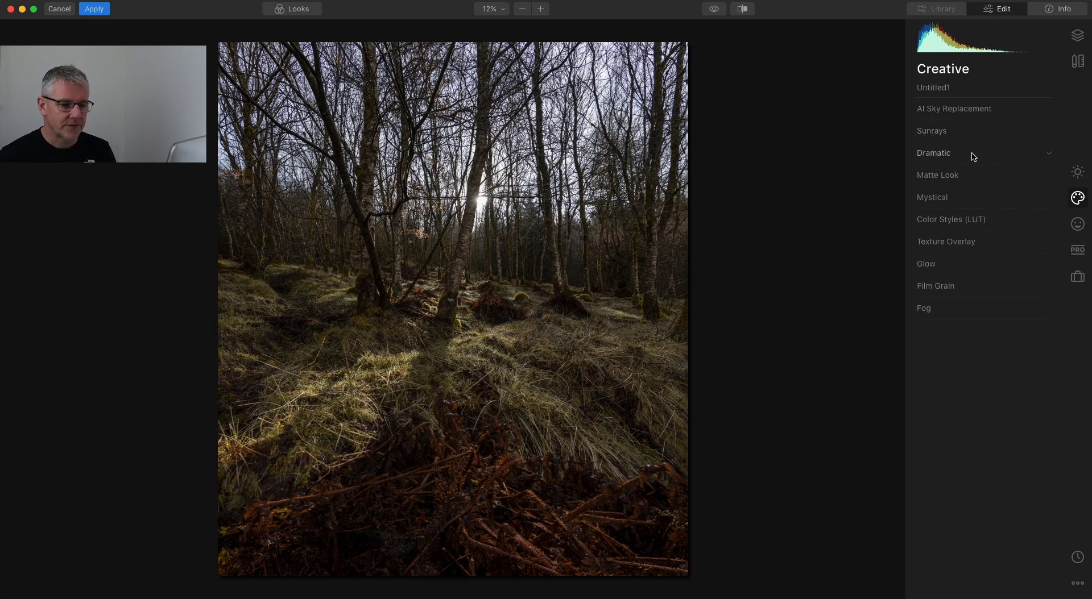
Step: Apply the Dramatic effect to the forest photo with an amount of 27
{"action": "left_click", "coordinate": [944, 159]}
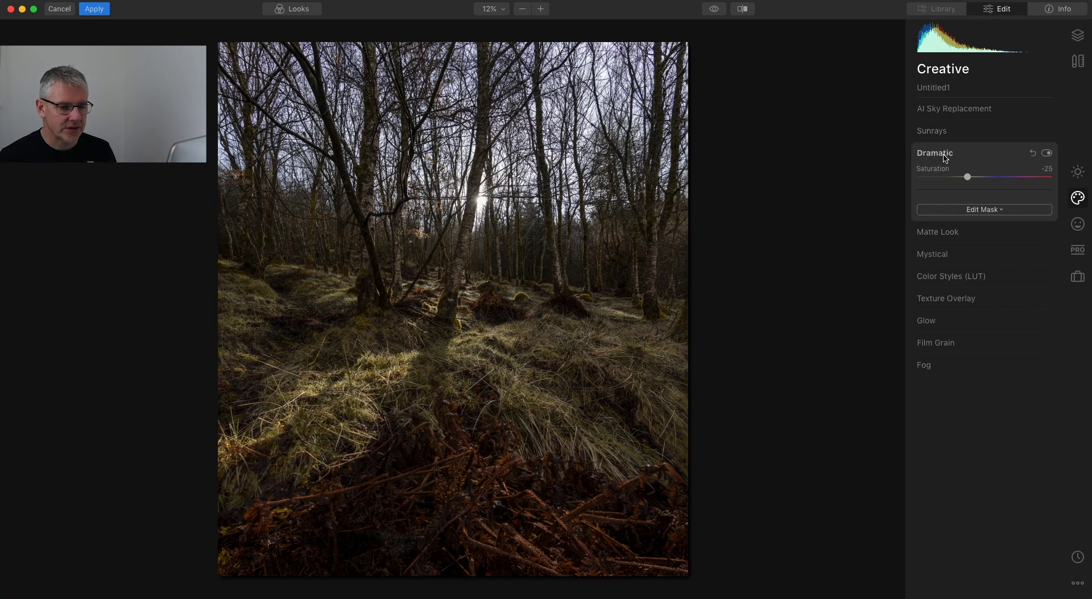
{"action": "left_click", "coordinate": [918, 183]}
{"action": "left_click_drag", "start_coordinate": [918, 184], "coordinate": [944, 185]}
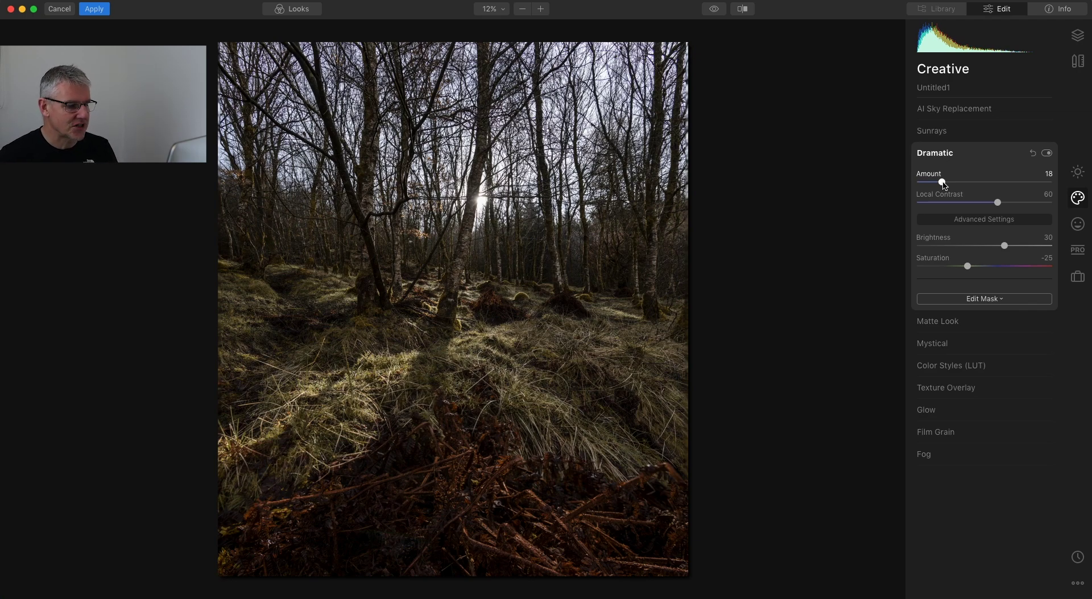
{"action": "left_click_drag", "start_coordinate": [942, 183], "coordinate": [954, 182]}
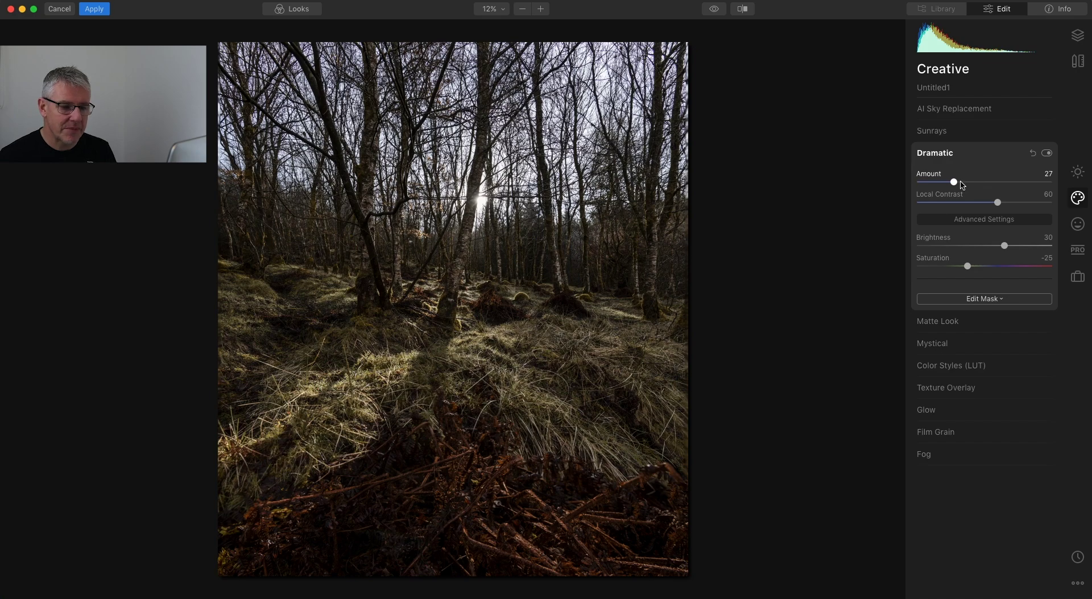
{"action": "left_click", "coordinate": [947, 153]}
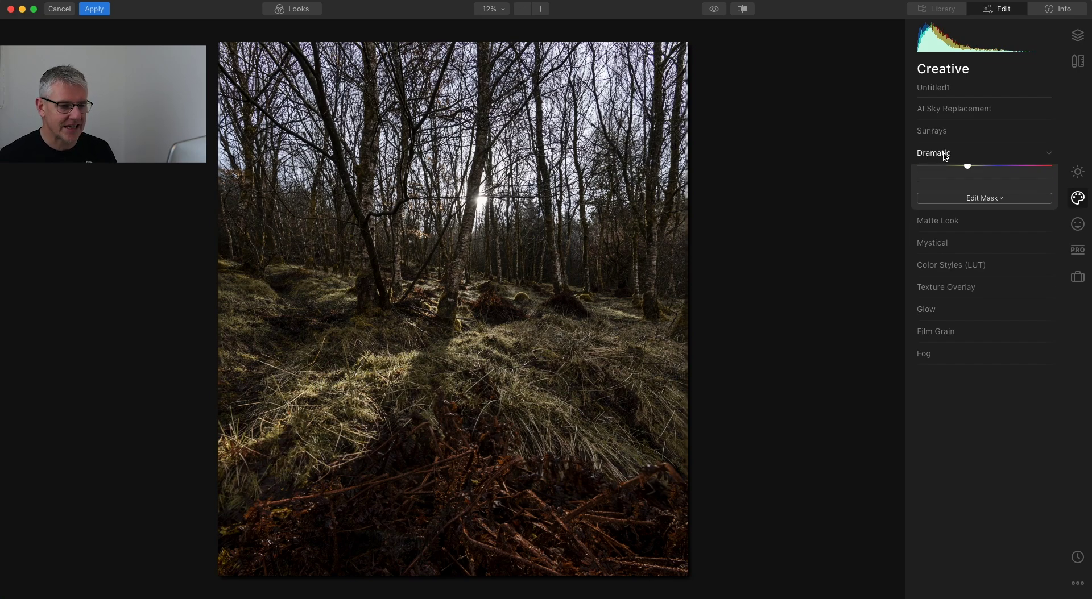
Step: Try the Matte Look effect at an amount of 51 and return the amount to 0
{"action": "left_click", "coordinate": [1044, 175]}
{"action": "left_click_drag", "start_coordinate": [917, 205], "coordinate": [991, 206]}
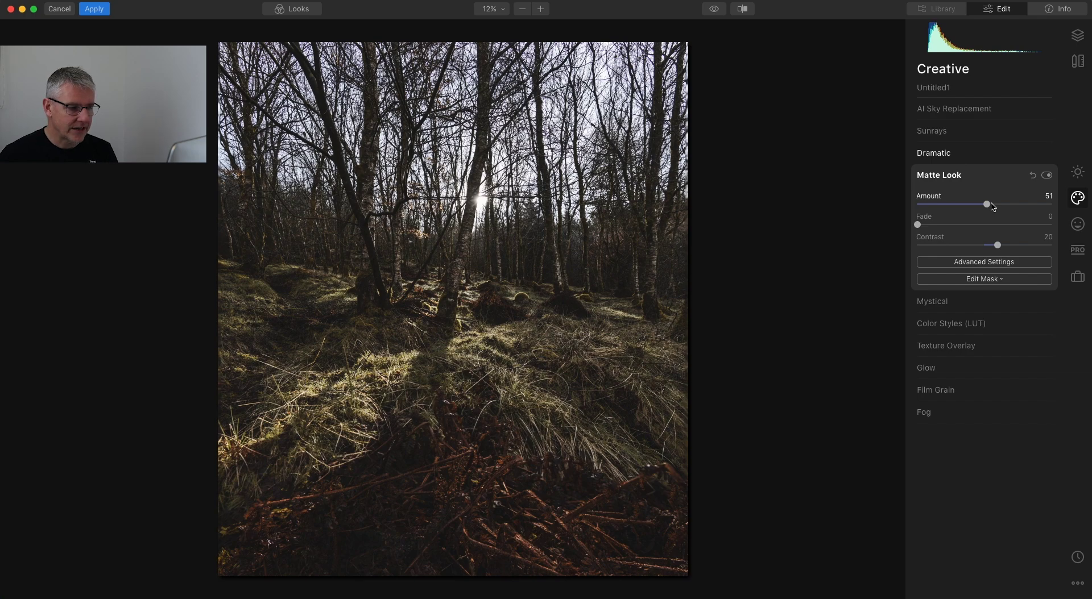
{"action": "mouse_move", "coordinate": [917, 224]}
{"action": "left_mouse_down"}
{"action": "mouse_move", "coordinate": [1010, 227]}
{"action": "mouse_move", "coordinate": [896, 220]}
{"action": "mouse_move", "coordinate": [910, 224]}
{"action": "left_mouse_up"}
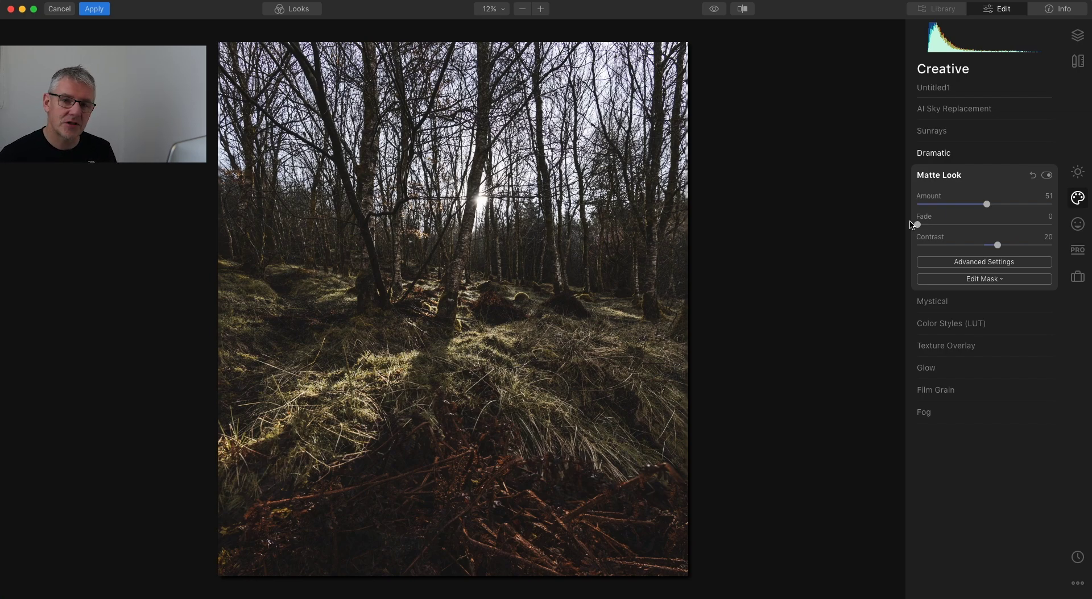
{"action": "left_click_drag", "start_coordinate": [987, 204], "coordinate": [914, 207]}
{"action": "left_click", "coordinate": [943, 176]}
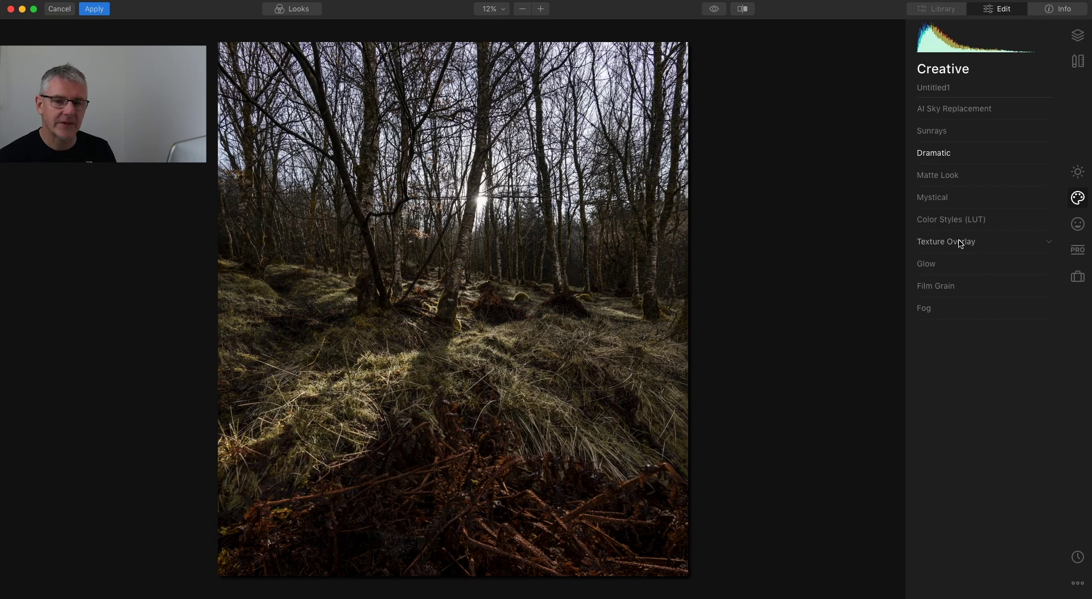
Step: Apply the Mystical effect with an amount of 85 and shadows of 23
{"action": "left_click", "coordinate": [946, 197]}
{"action": "left_click_drag", "start_coordinate": [918, 228], "coordinate": [1034, 228]}
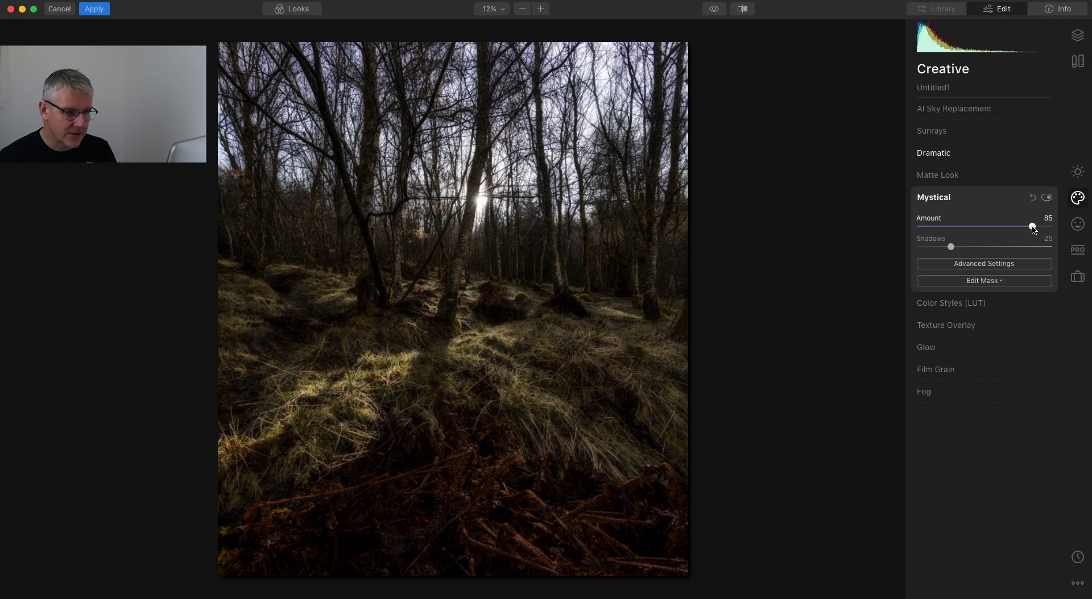
{"action": "mouse_move", "coordinate": [952, 248]}
{"action": "left_mouse_down"}
{"action": "mouse_move", "coordinate": [980, 248]}
{"action": "mouse_move", "coordinate": [914, 248]}
{"action": "mouse_move", "coordinate": [951, 249]}
{"action": "left_mouse_up"}
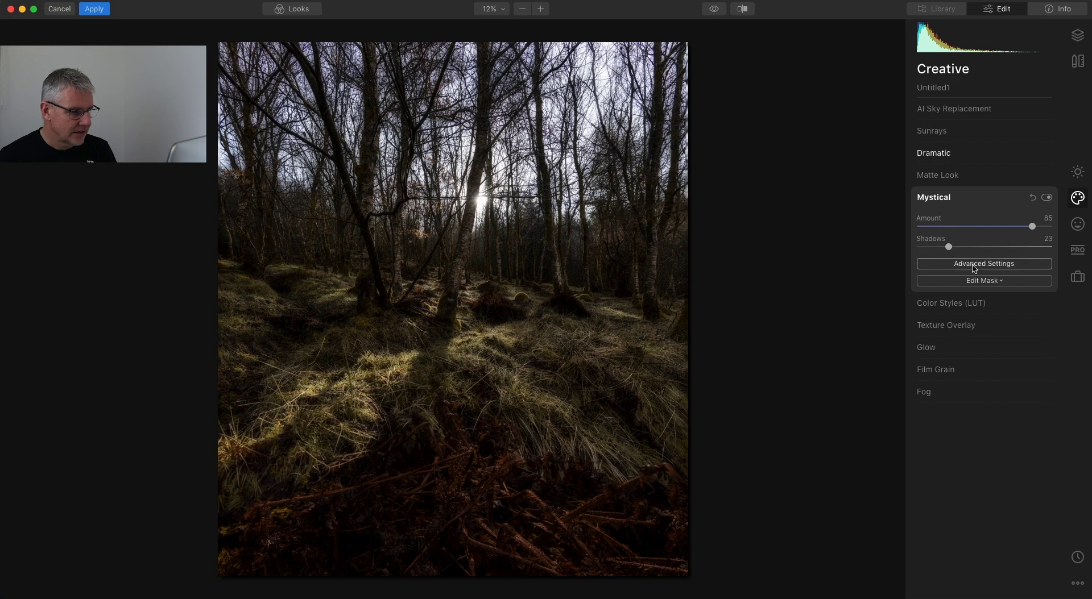
Step: Try a warmth of -55 in the Mystical effect's advanced settings and return it to 0
{"action": "left_click", "coordinate": [974, 263]}
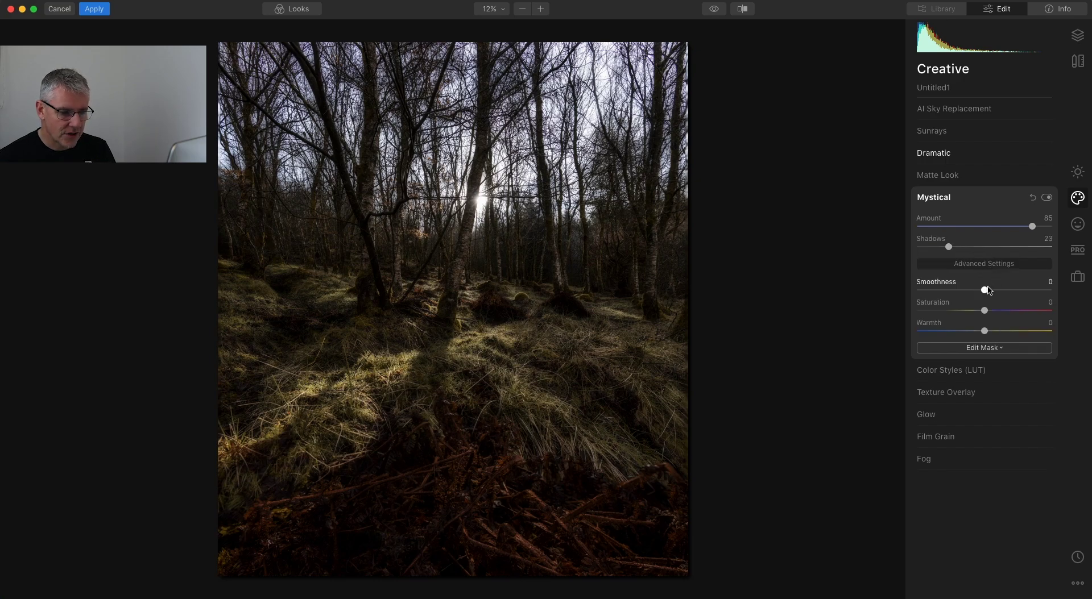
{"action": "left_click_drag", "start_coordinate": [987, 329], "coordinate": [947, 333]}
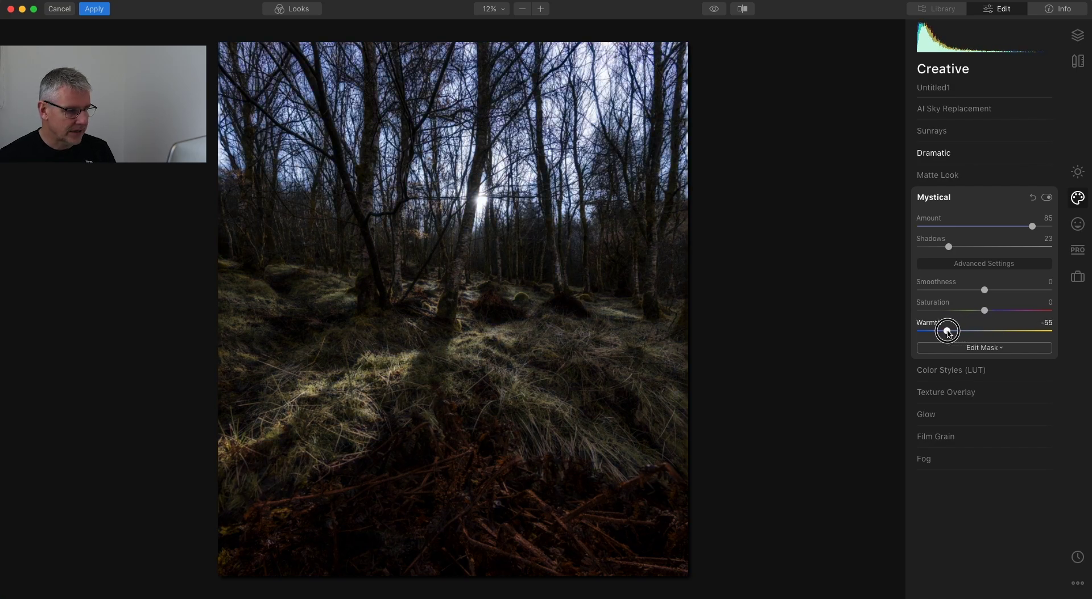
{"action": "left_click_drag", "start_coordinate": [947, 334], "coordinate": [984, 331]}
{"action": "left_click", "coordinate": [946, 197]}
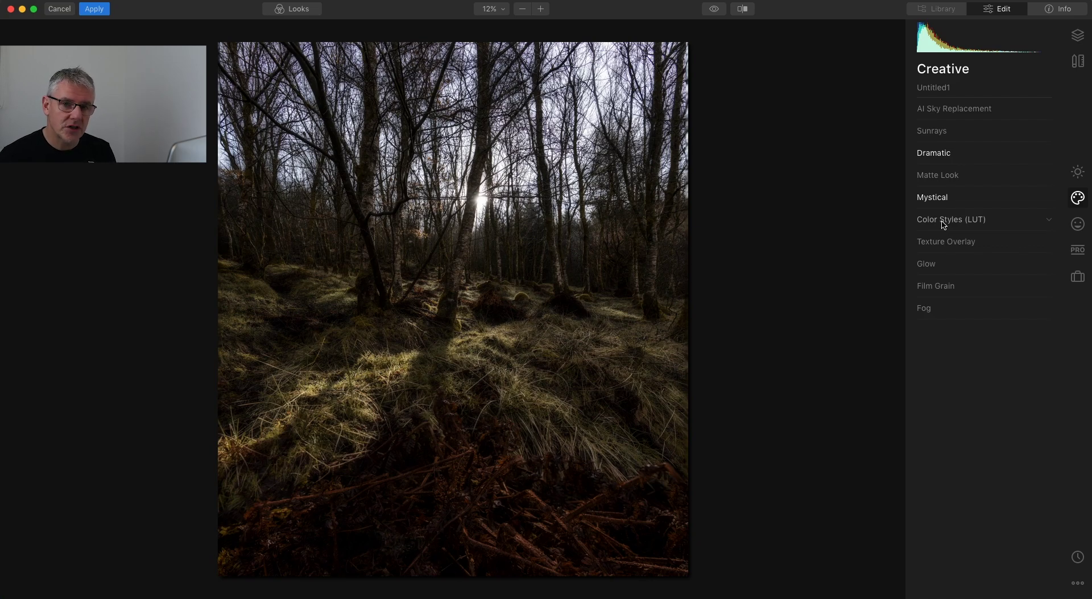
Step: Search for "fog" and load fog 2.jpg as the Texture Overlay image
{"action": "left_click", "coordinate": [958, 242]}
{"action": "left_click", "coordinate": [985, 267]}
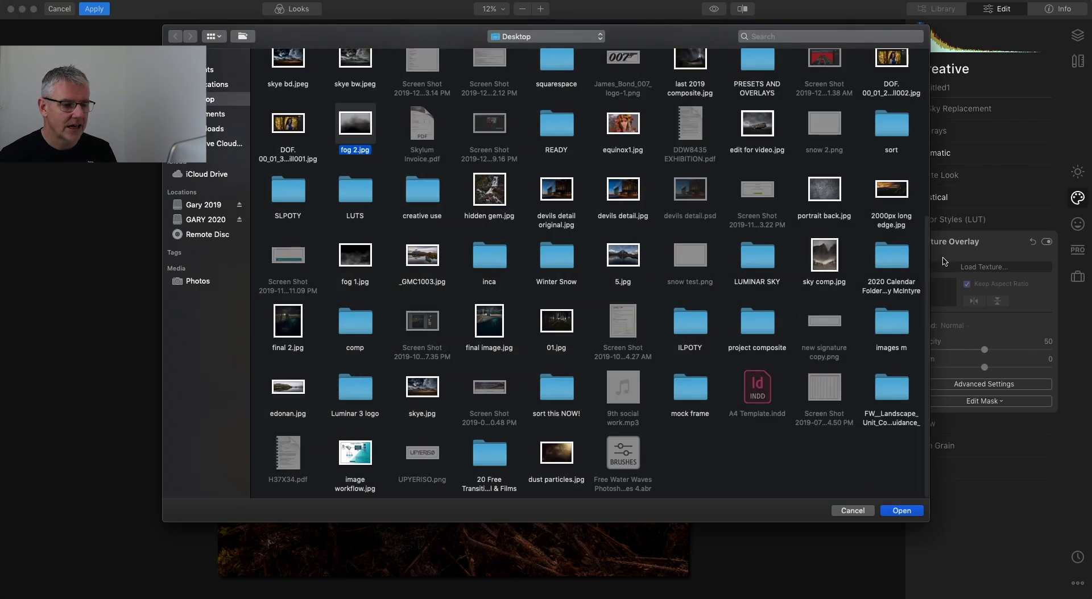
{"action": "left_click", "coordinate": [777, 36]}
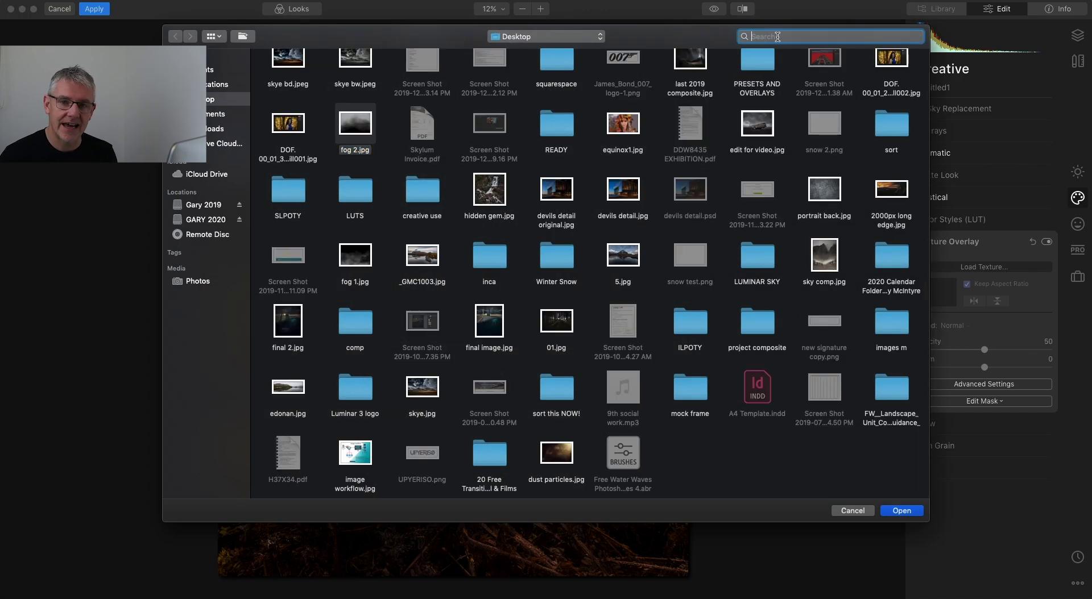
{"action": "type", "text": "fog"}
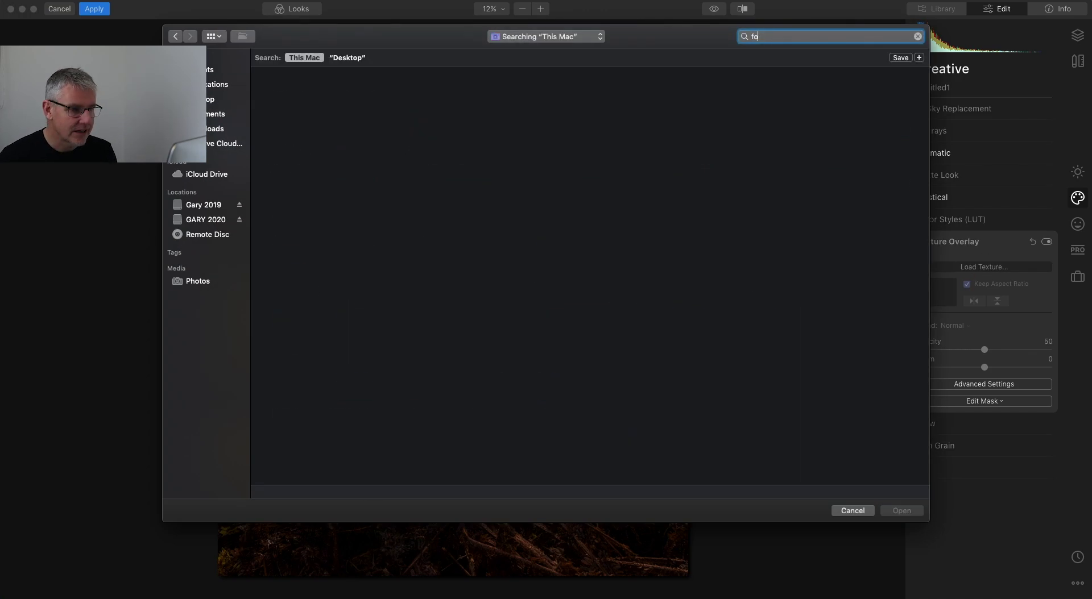
{"action": "left_click", "coordinate": [294, 112]}
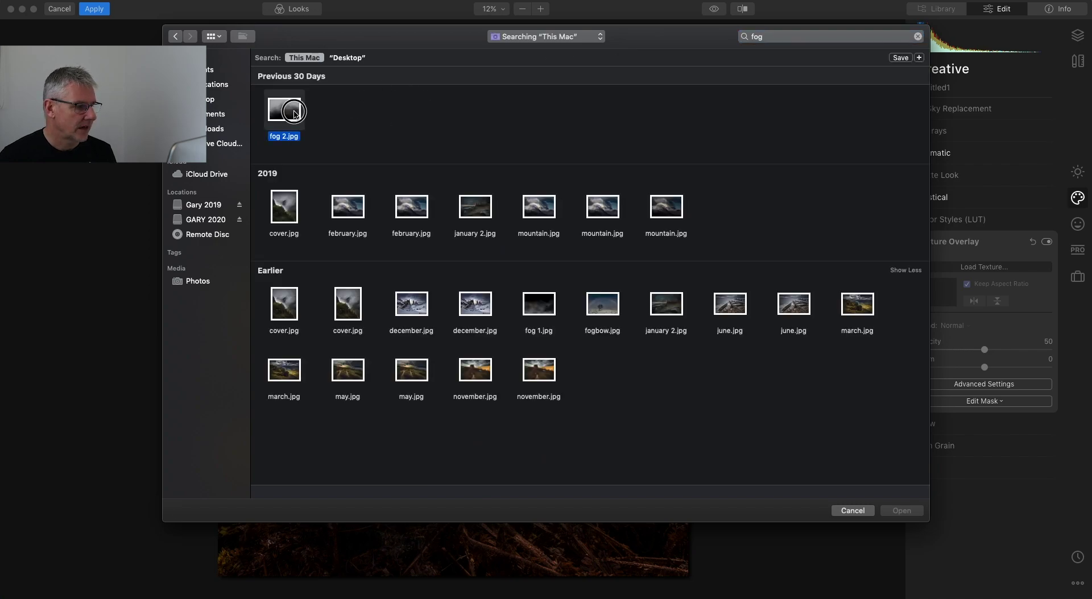
{"action": "left_click", "coordinate": [901, 511]}
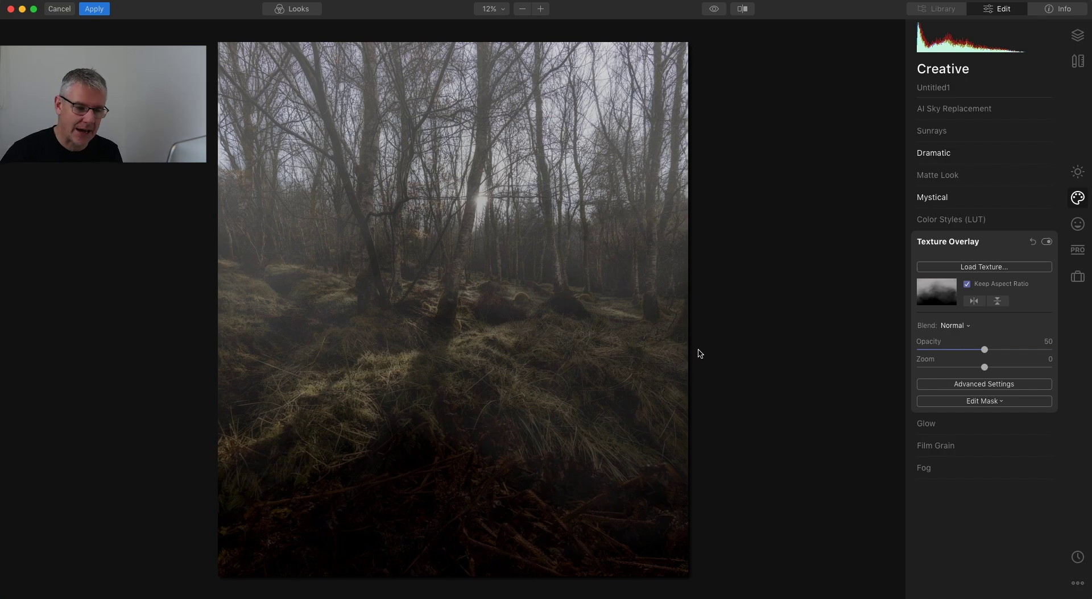
Step: Set the fog overlay's opacity to 31, contrast to 89 and brightness to -33, keeping its zoom at 0
{"action": "left_click_drag", "start_coordinate": [984, 351], "coordinate": [959, 350]}
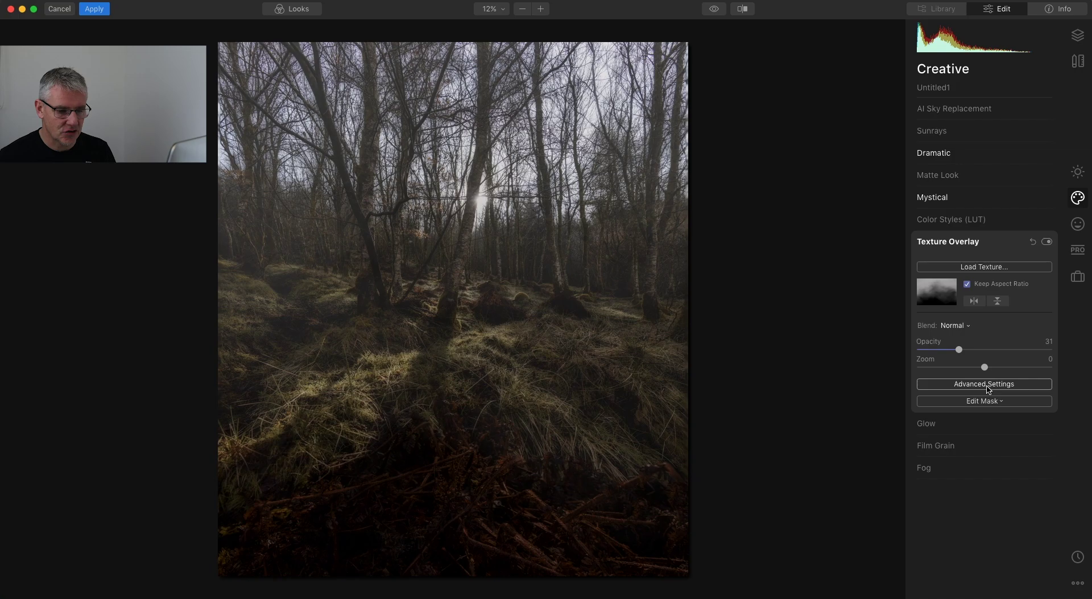
{"action": "left_click", "coordinate": [988, 385]}
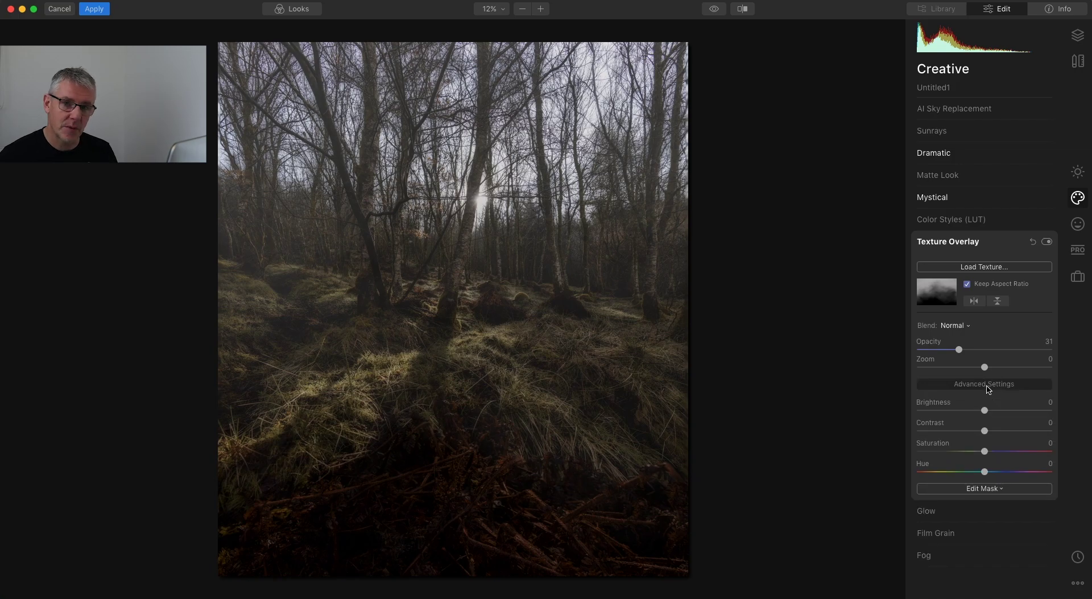
{"action": "left_click_drag", "start_coordinate": [986, 368], "coordinate": [961, 368]}
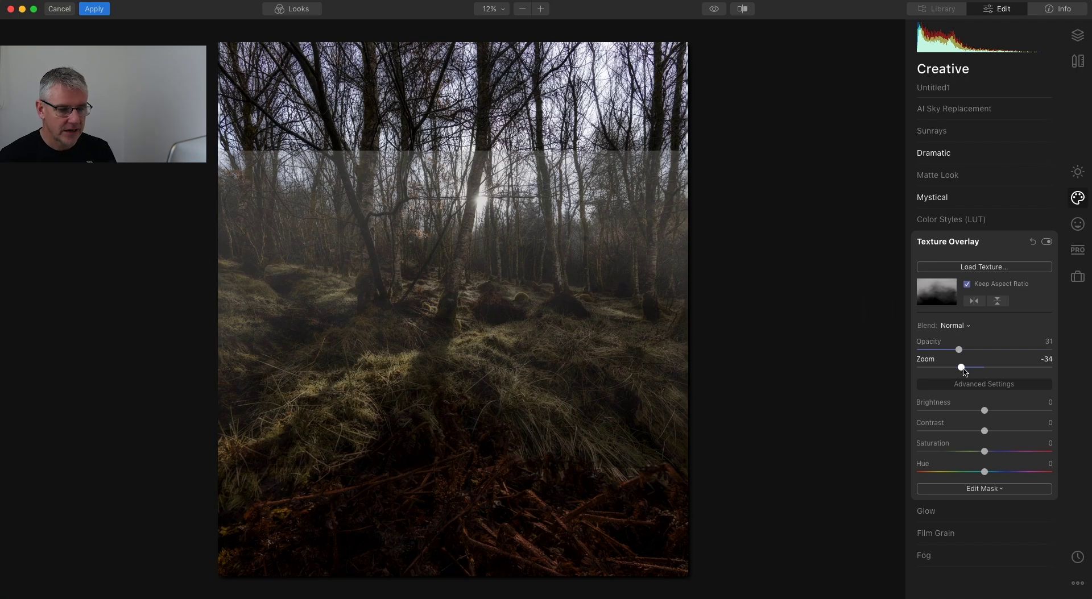
{"action": "double_click", "coordinate": [916, 352]}
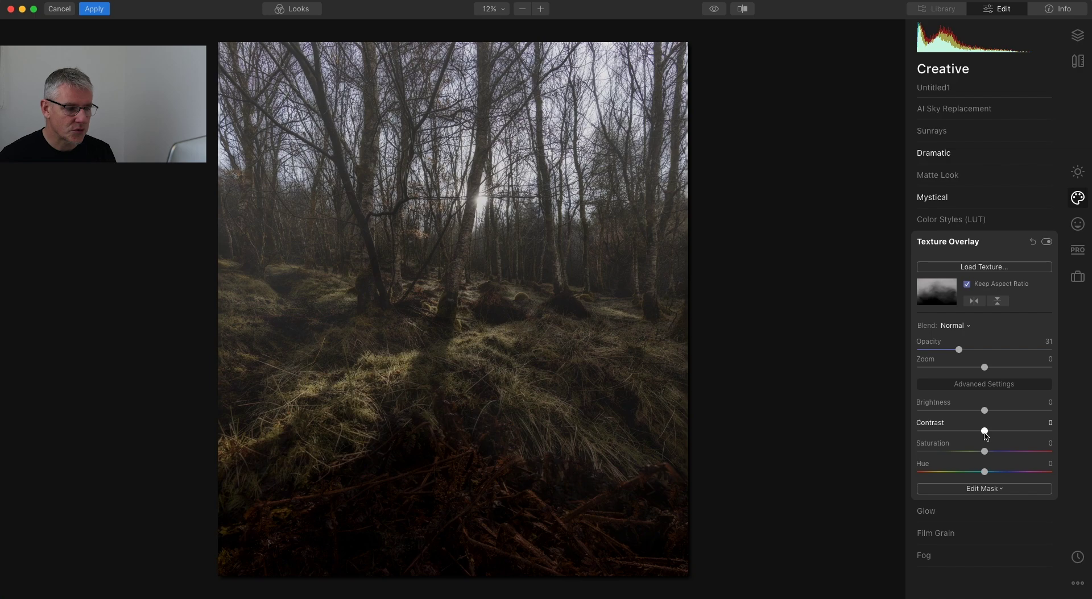
{"action": "left_click_drag", "start_coordinate": [985, 435], "coordinate": [1047, 434]}
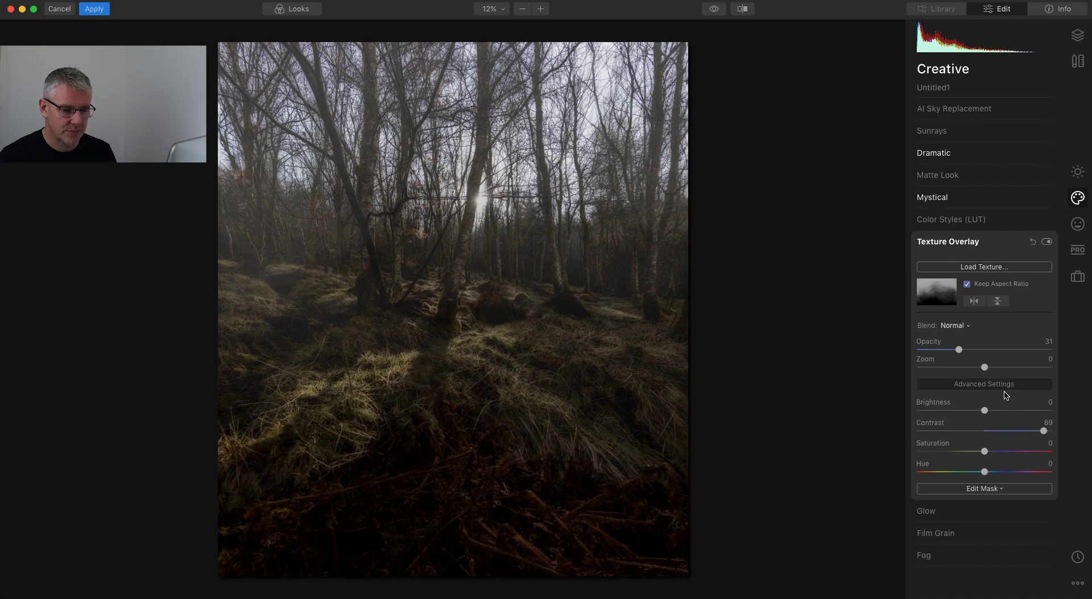
{"action": "left_click_drag", "start_coordinate": [984, 410], "coordinate": [961, 410]}
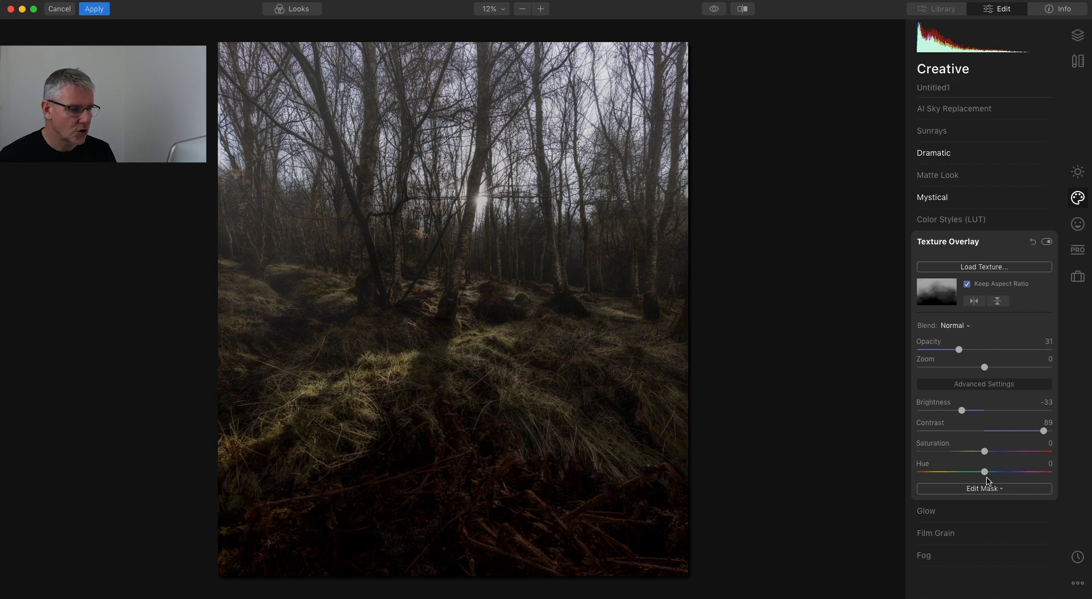
Step: Strengthen the Mystical effect to an amount of 94 and set its shadows to 13
{"action": "left_click", "coordinate": [948, 199]}
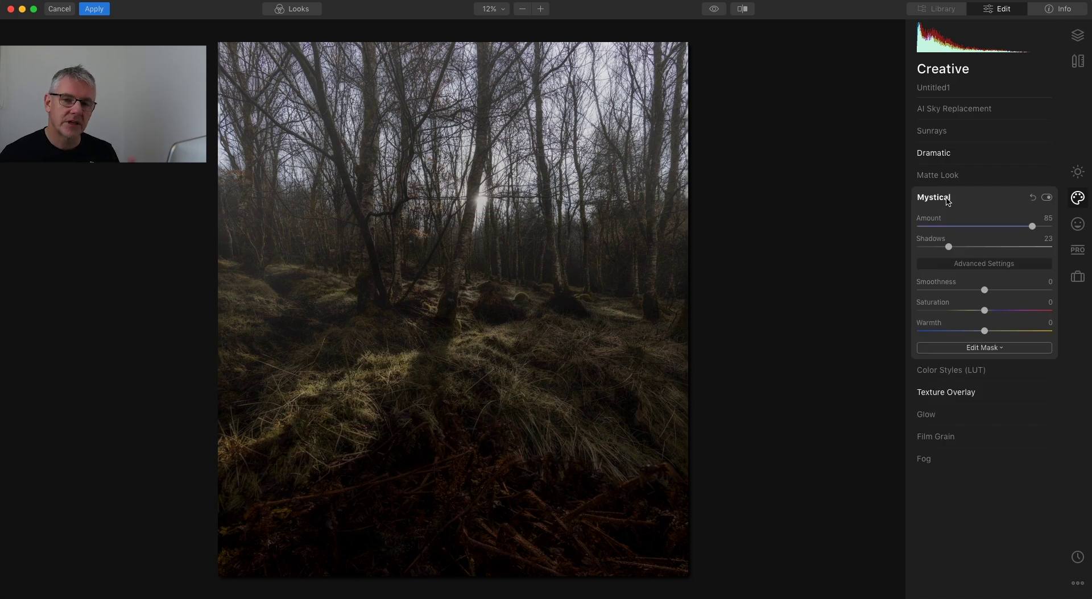
{"action": "left_click_drag", "start_coordinate": [1033, 232], "coordinate": [1043, 232]}
{"action": "mouse_move", "coordinate": [949, 246]}
{"action": "left_mouse_down"}
{"action": "mouse_move", "coordinate": [968, 247]}
{"action": "mouse_move", "coordinate": [937, 249]}
{"action": "left_mouse_up"}
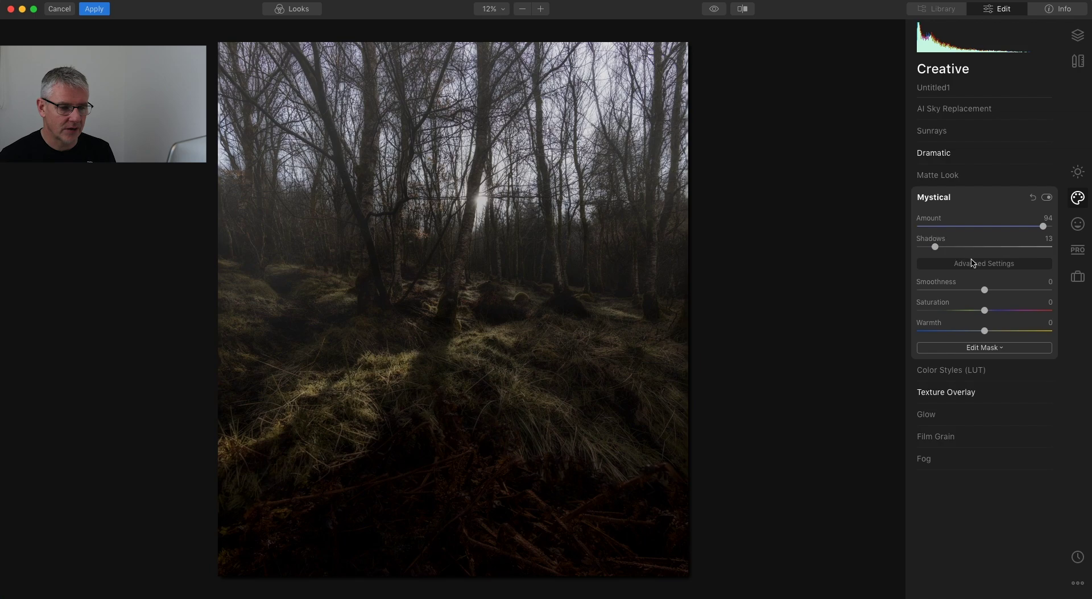
{"action": "left_click", "coordinate": [938, 199]}
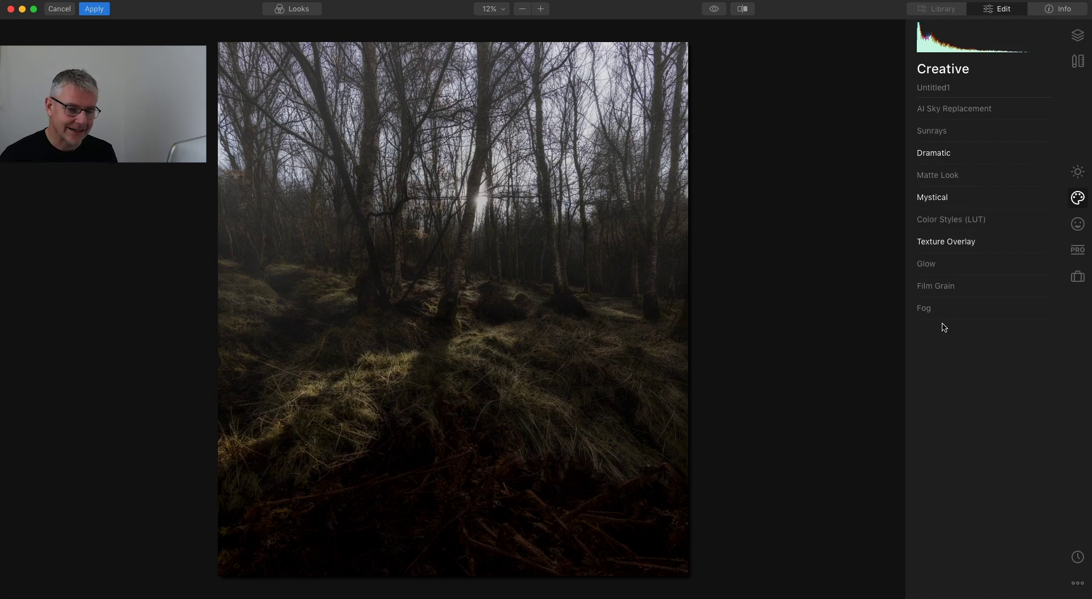
Step: Add a gradient mask to the Texture Overlay so the fog covers the trees and fades out across the grass, and check the mask's coverage
{"action": "left_click", "coordinate": [968, 245]}
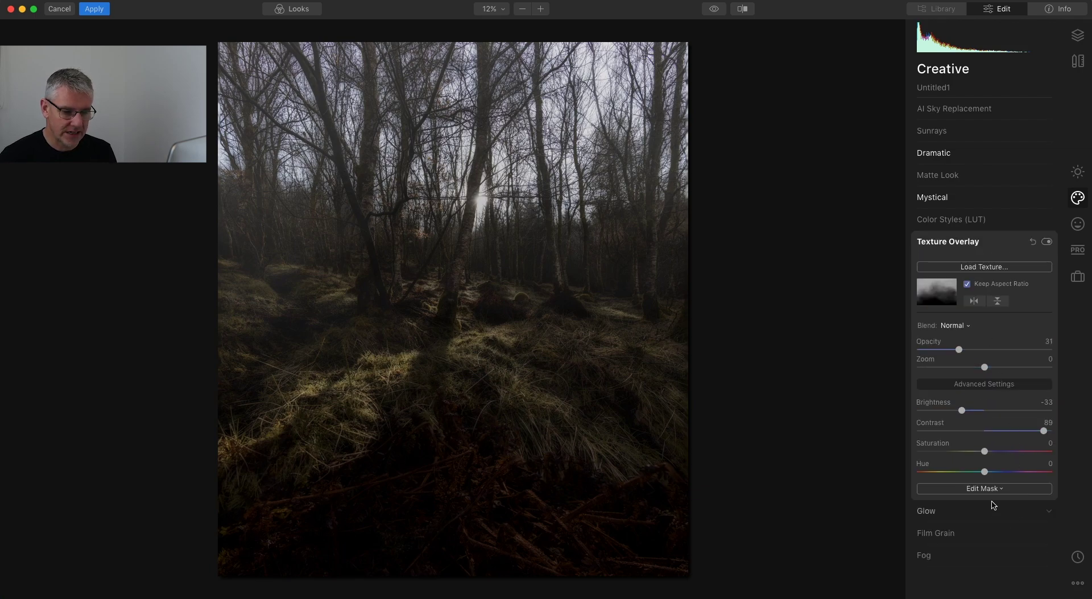
{"action": "left_click", "coordinate": [991, 489]}
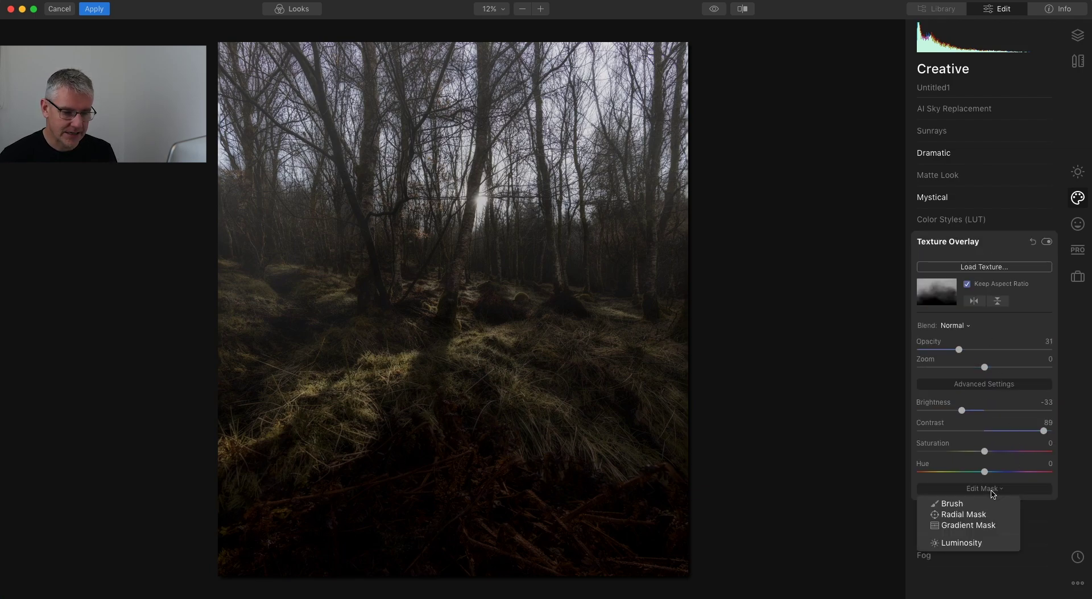
{"action": "left_click", "coordinate": [989, 526]}
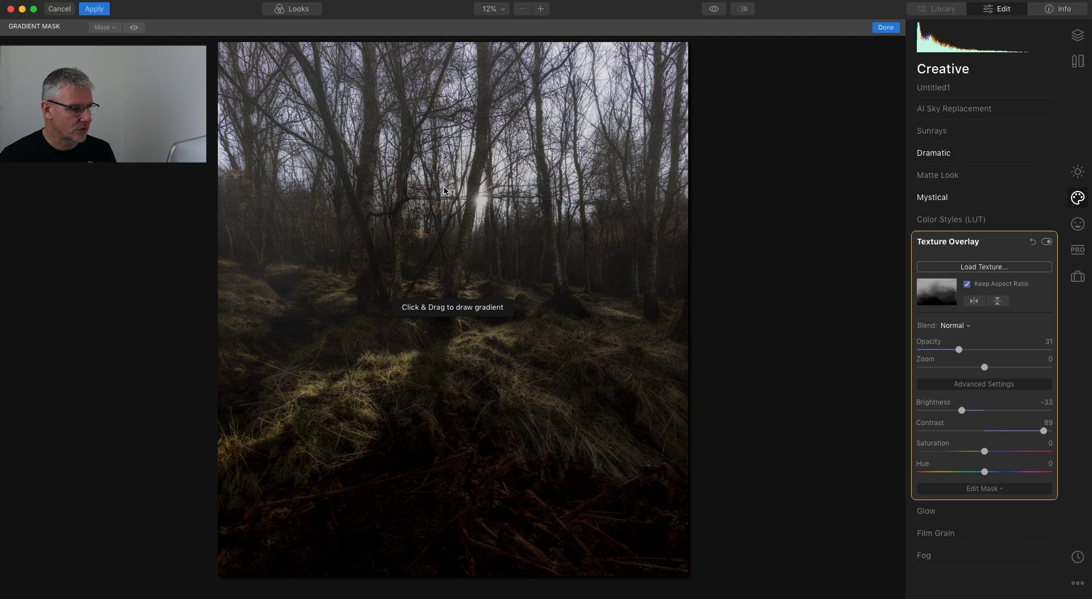
{"action": "left_click_drag", "start_coordinate": [444, 191], "coordinate": [439, 382]}
{"action": "left_click_drag", "start_coordinate": [438, 290], "coordinate": [434, 322]}
{"action": "left_click_drag", "start_coordinate": [465, 224], "coordinate": [464, 255]}
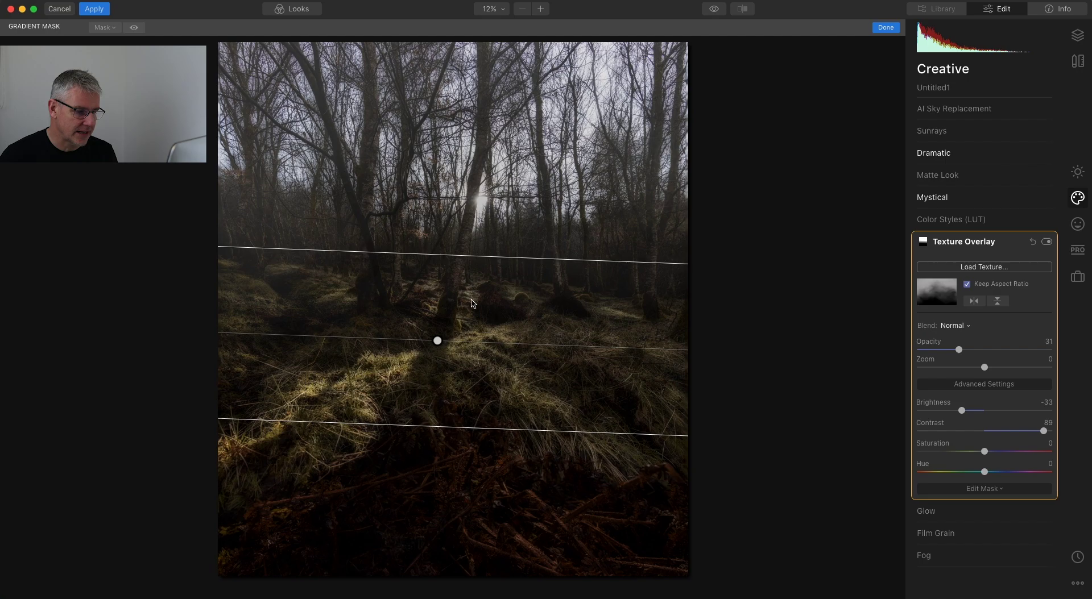
{"action": "left_click", "coordinate": [134, 27]}
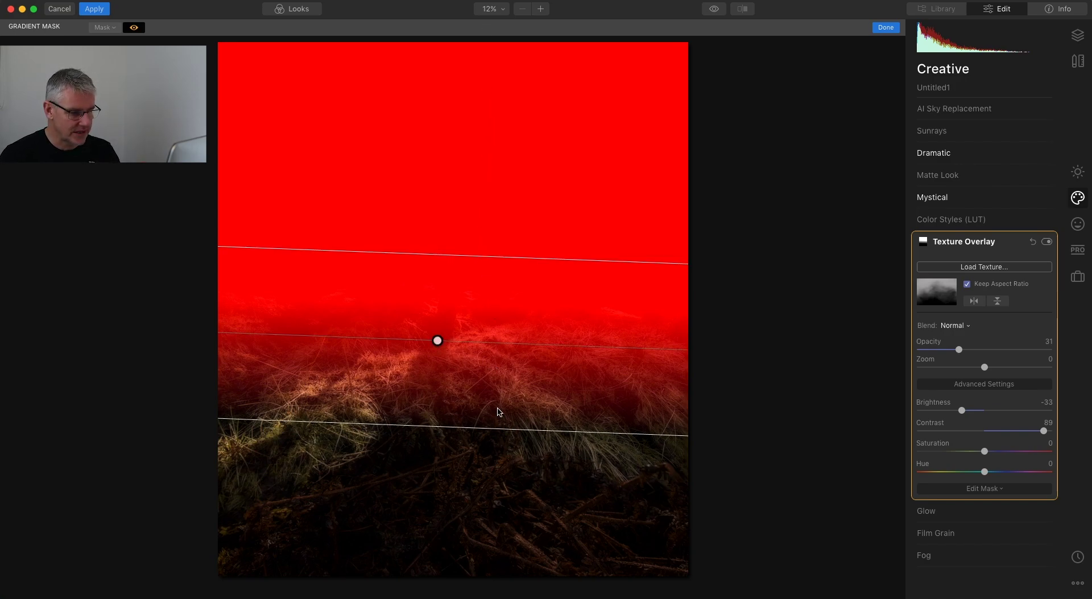
{"action": "key", "text": "Return"}
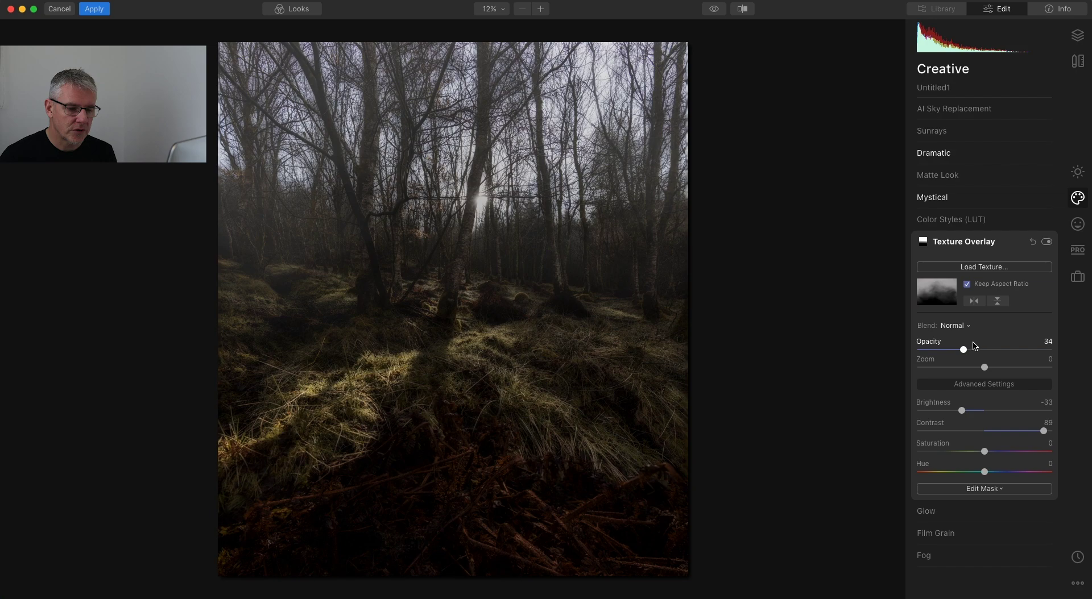
Step: Set the masked fog overlay's opacity to 50, comparing the edit with the original photo
{"action": "left_click_drag", "start_coordinate": [964, 351], "coordinate": [996, 351]}
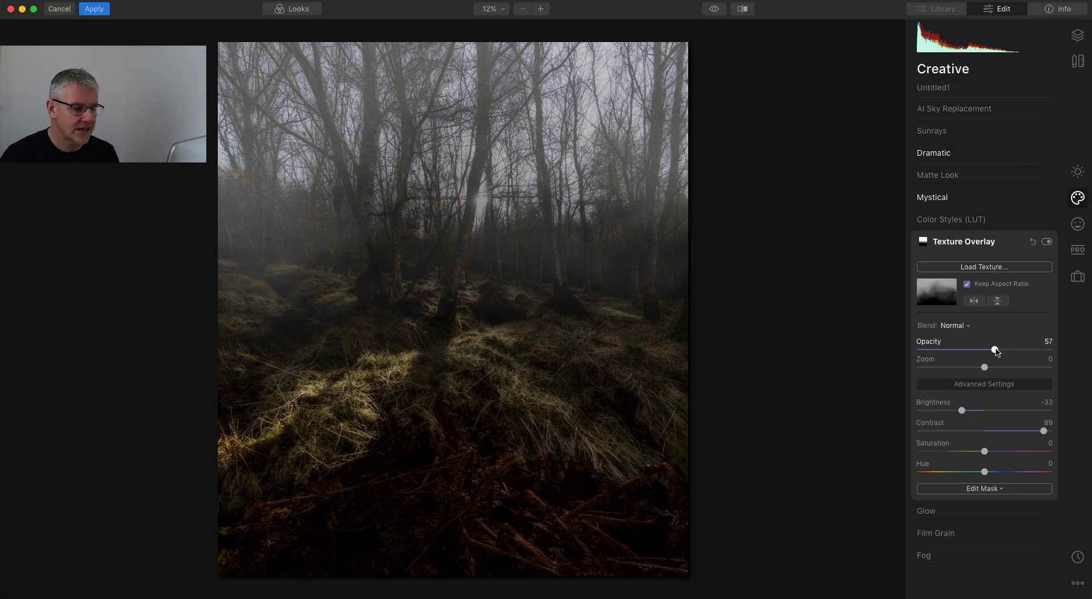
{"action": "left_click", "coordinate": [715, 9]}
{"action": "left_click", "coordinate": [714, 10]}
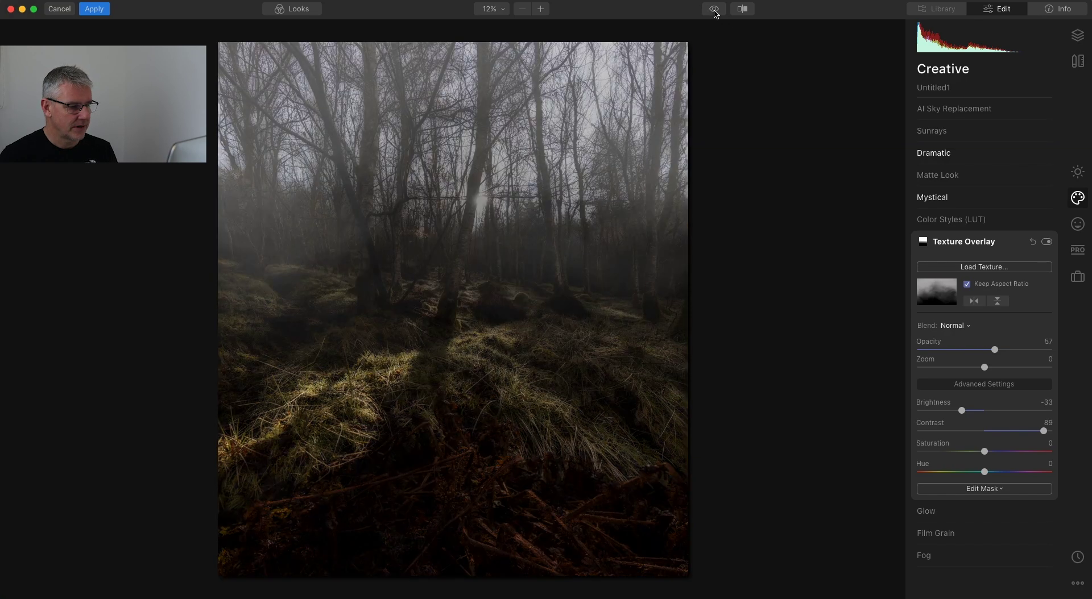
{"action": "left_click_drag", "start_coordinate": [994, 349], "coordinate": [985, 353]}
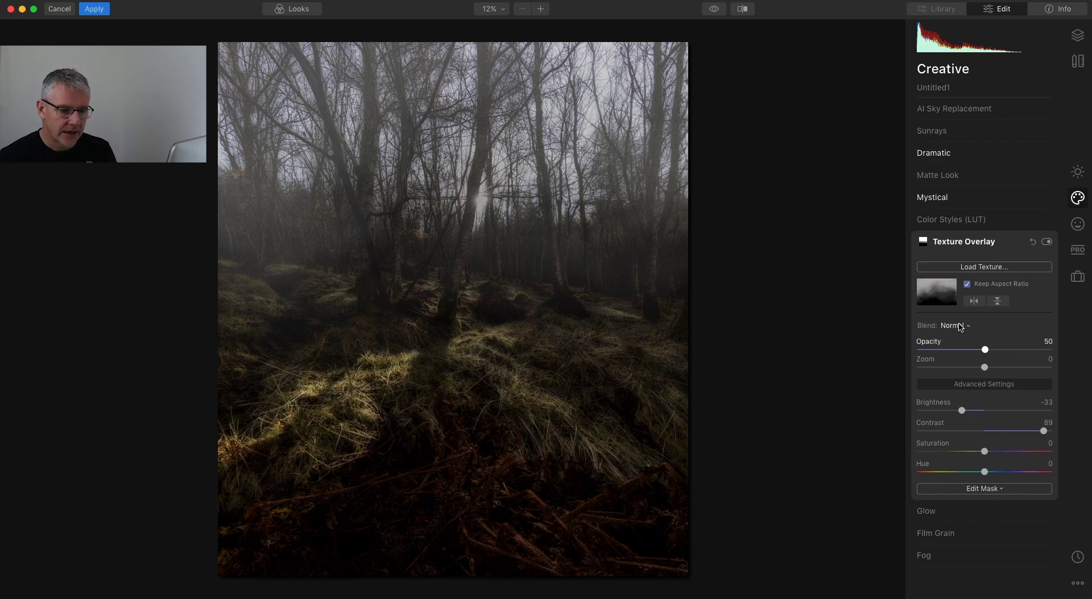
Step: Brush a mask on the Dramatic effect that erases it at 100% opacity from the dark bracken along the bottom foreground
{"action": "left_click", "coordinate": [938, 162]}
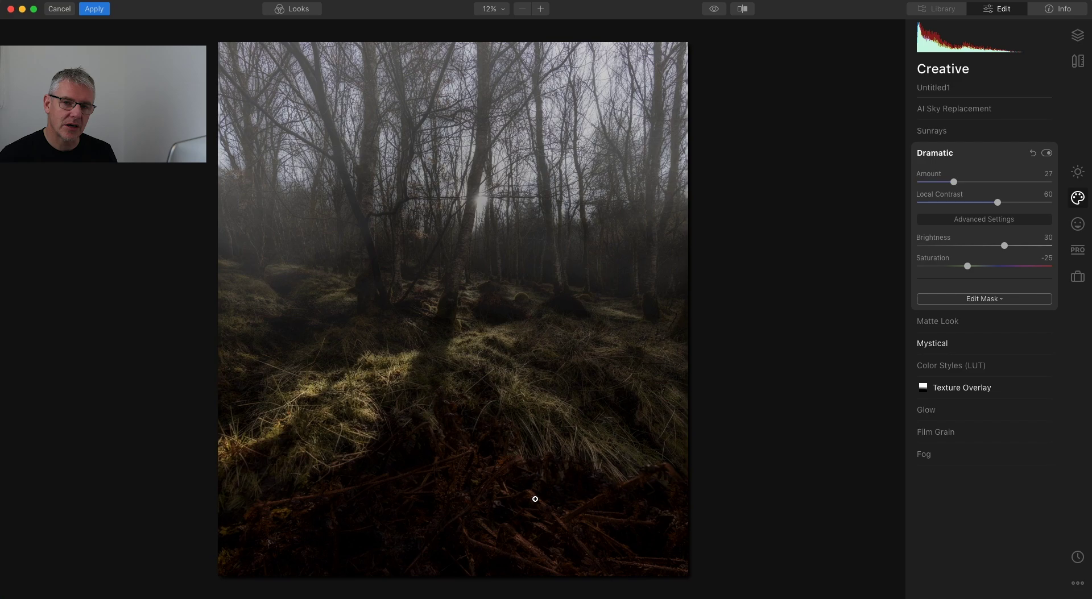
{"action": "left_click", "coordinate": [993, 299]}
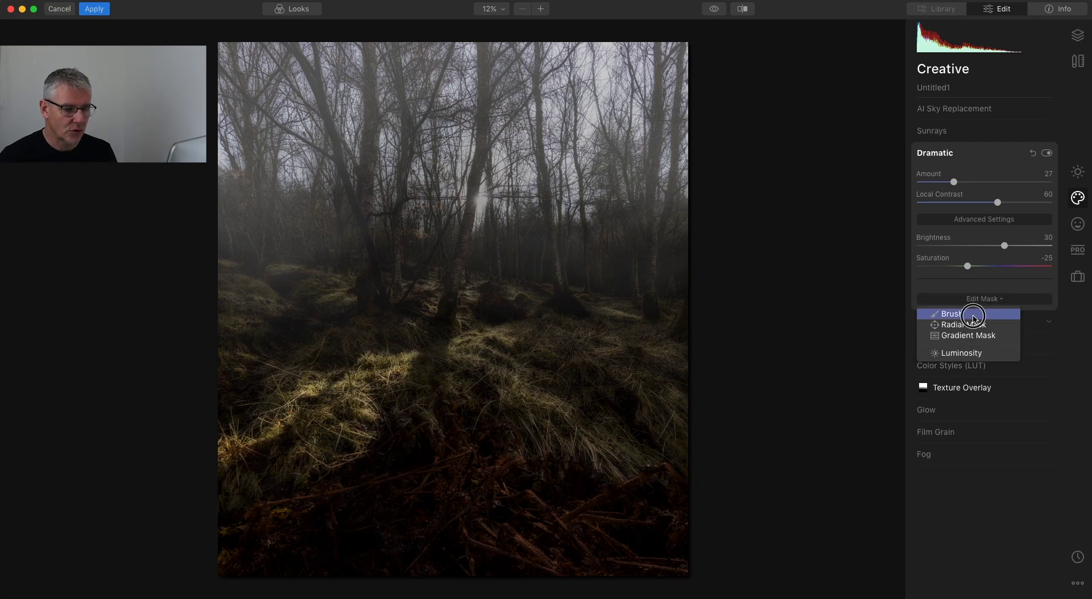
{"action": "key", "text": "Return"}
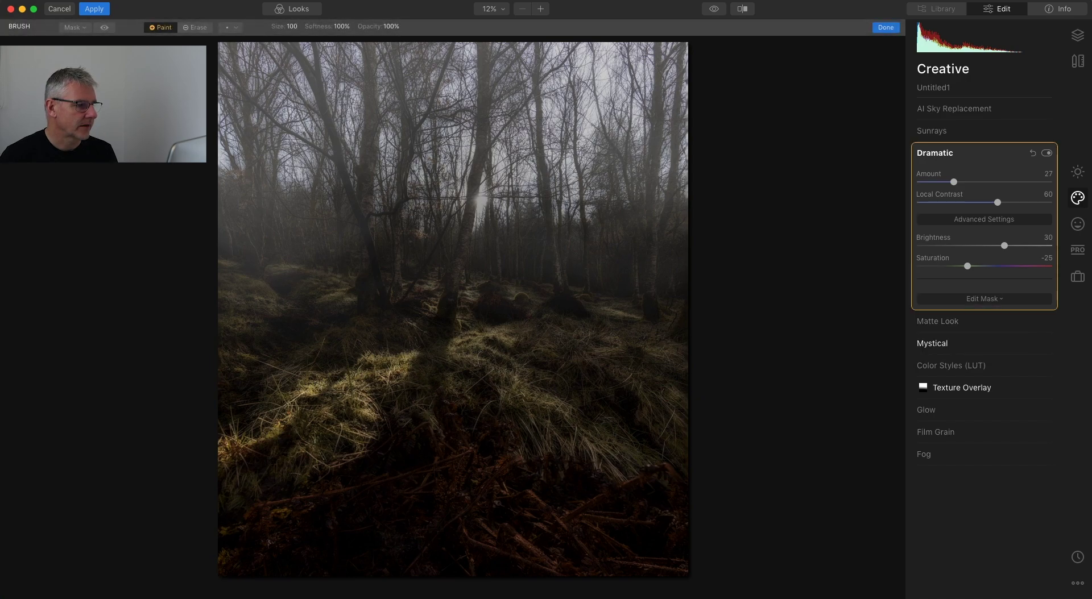
{"action": "left_click", "coordinate": [195, 27]}
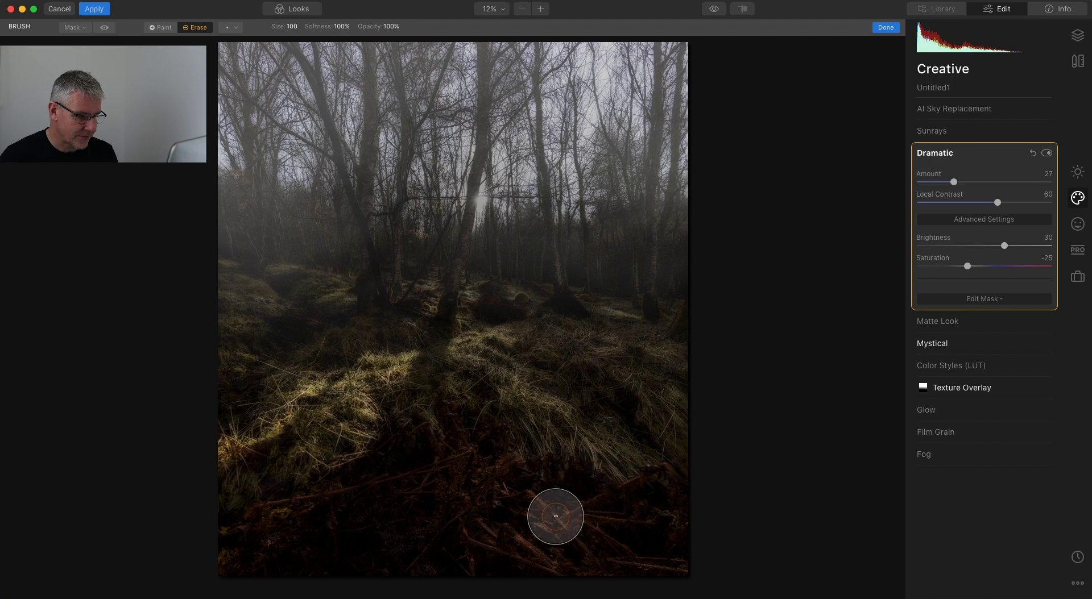
{"action": "mouse_move", "coordinate": [555, 517]}
{"action": "left_mouse_down"}
{"action": "mouse_move", "coordinate": [441, 480]}
{"action": "mouse_move", "coordinate": [420, 496]}
{"action": "mouse_move", "coordinate": [625, 510]}
{"action": "mouse_move", "coordinate": [662, 498]}
{"action": "mouse_move", "coordinate": [506, 528]}
{"action": "mouse_move", "coordinate": [482, 503]}
{"action": "mouse_move", "coordinate": [406, 503]}
{"action": "mouse_move", "coordinate": [536, 521]}
{"action": "mouse_move", "coordinate": [419, 524]}
{"action": "mouse_move", "coordinate": [595, 526]}
{"action": "mouse_move", "coordinate": [384, 538]}
{"action": "mouse_move", "coordinate": [407, 492]}
{"action": "mouse_move", "coordinate": [483, 470]}
{"action": "mouse_move", "coordinate": [259, 527]}
{"action": "mouse_move", "coordinate": [441, 477]}
{"action": "mouse_move", "coordinate": [336, 524]}
{"action": "mouse_move", "coordinate": [507, 530]}
{"action": "mouse_move", "coordinate": [683, 515]}
{"action": "mouse_move", "coordinate": [438, 543]}
{"action": "mouse_move", "coordinate": [509, 519]}
{"action": "mouse_move", "coordinate": [481, 466]}
{"action": "mouse_move", "coordinate": [469, 467]}
{"action": "mouse_move", "coordinate": [253, 543]}
{"action": "mouse_move", "coordinate": [486, 457]}
{"action": "mouse_move", "coordinate": [389, 488]}
{"action": "mouse_move", "coordinate": [465, 448]}
{"action": "mouse_move", "coordinate": [671, 523]}
{"action": "mouse_move", "coordinate": [693, 506]}
{"action": "mouse_move", "coordinate": [434, 576]}
{"action": "mouse_move", "coordinate": [445, 512]}
{"action": "mouse_move", "coordinate": [233, 548]}
{"action": "mouse_move", "coordinate": [437, 454]}
{"action": "mouse_move", "coordinate": [235, 556]}
{"action": "left_mouse_up"}
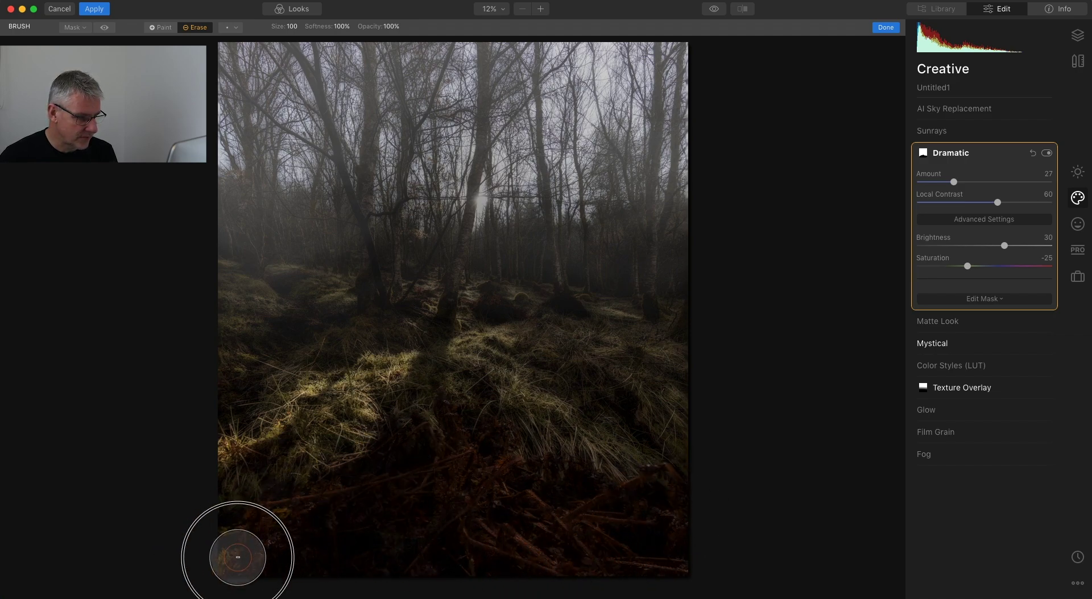
{"action": "left_click", "coordinate": [104, 28]}
{"action": "left_click", "coordinate": [104, 28]}
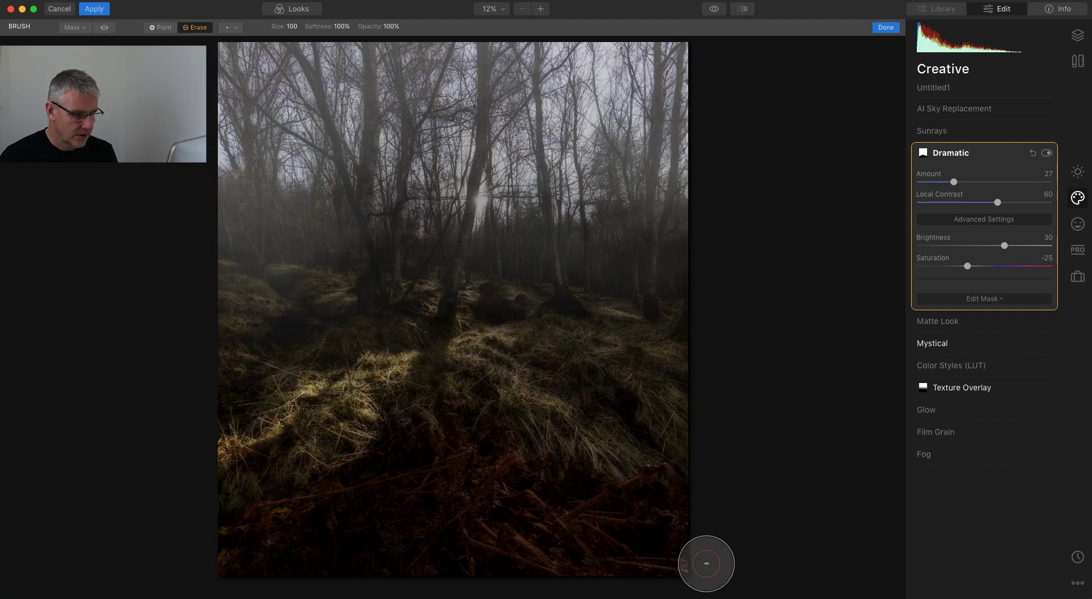
{"action": "mouse_move", "coordinate": [705, 563]}
{"action": "left_mouse_down"}
{"action": "mouse_move", "coordinate": [663, 575]}
{"action": "mouse_move", "coordinate": [253, 584]}
{"action": "left_mouse_up"}
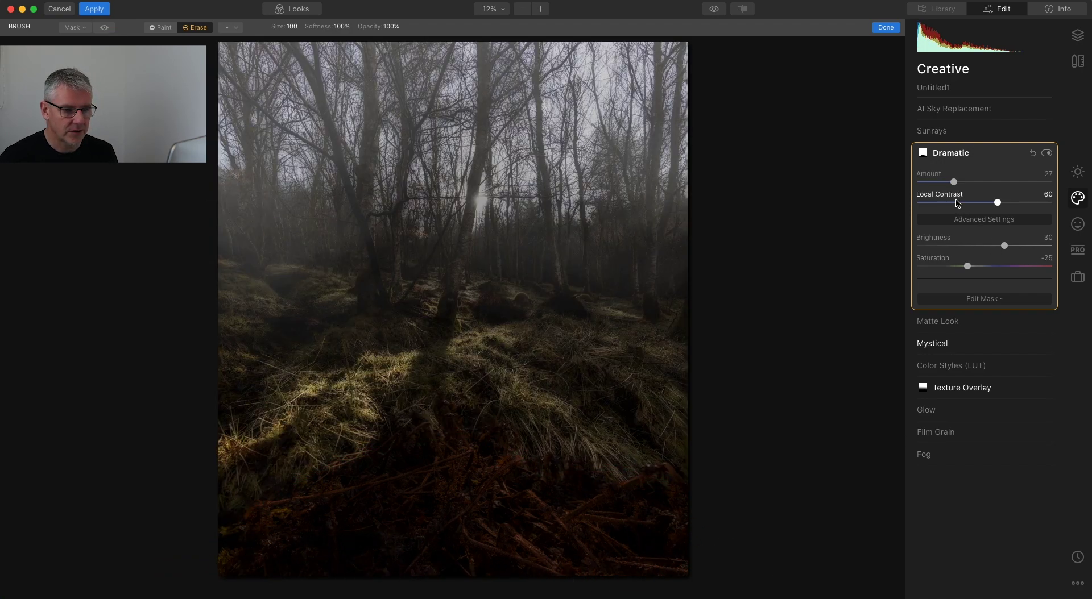
{"action": "left_click", "coordinate": [958, 153]}
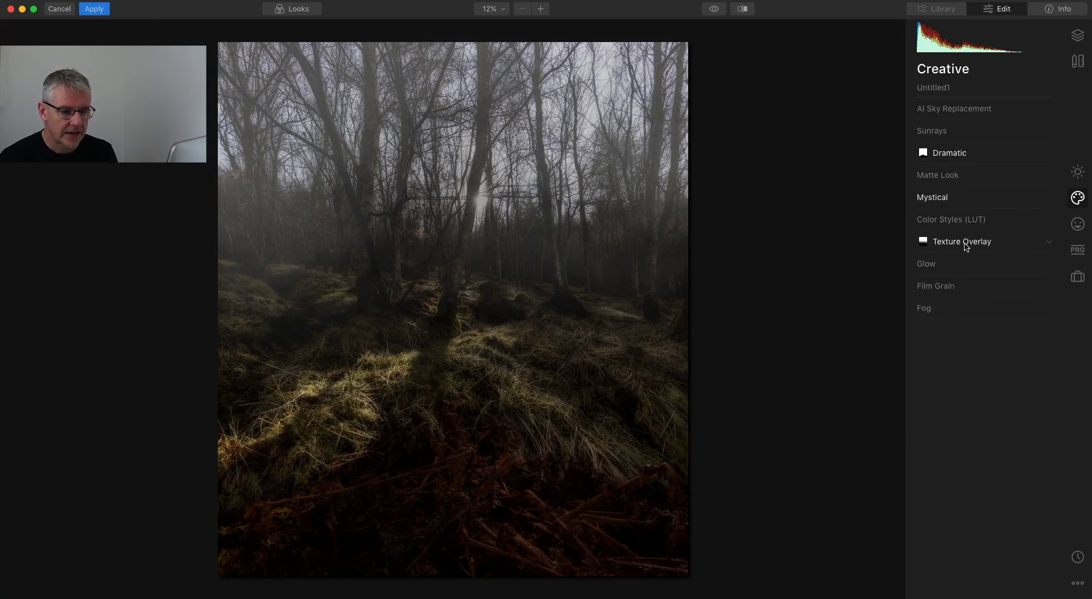
Step: Erase the Mystical effect from the foreground bracken with a size 100 mask brush at 58% opacity
{"action": "left_click", "coordinate": [930, 200]}
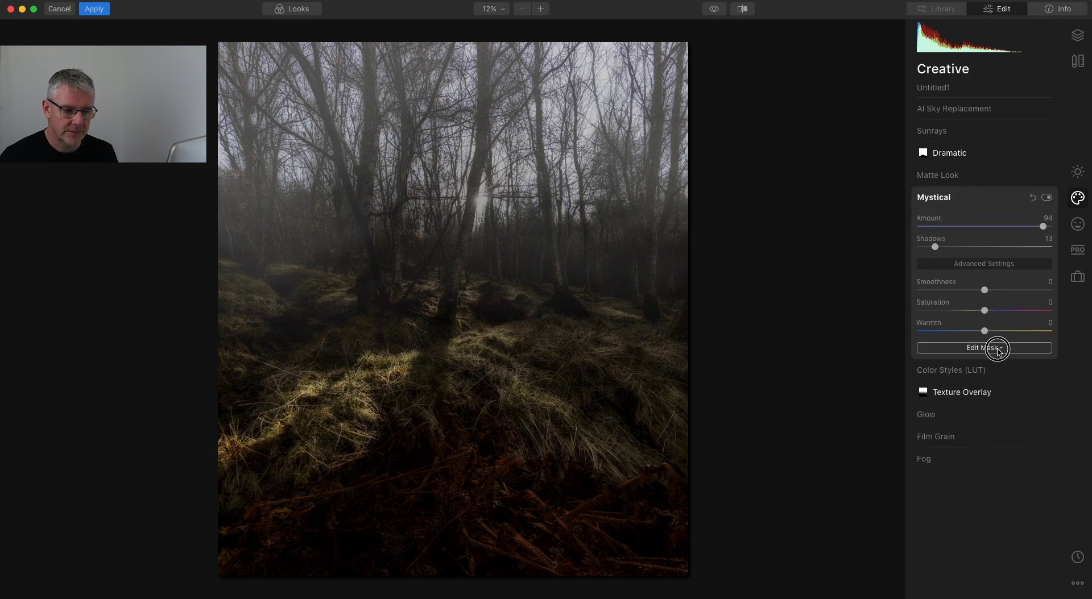
{"action": "left_click", "coordinate": [993, 348]}
{"action": "left_click", "coordinate": [988, 363]}
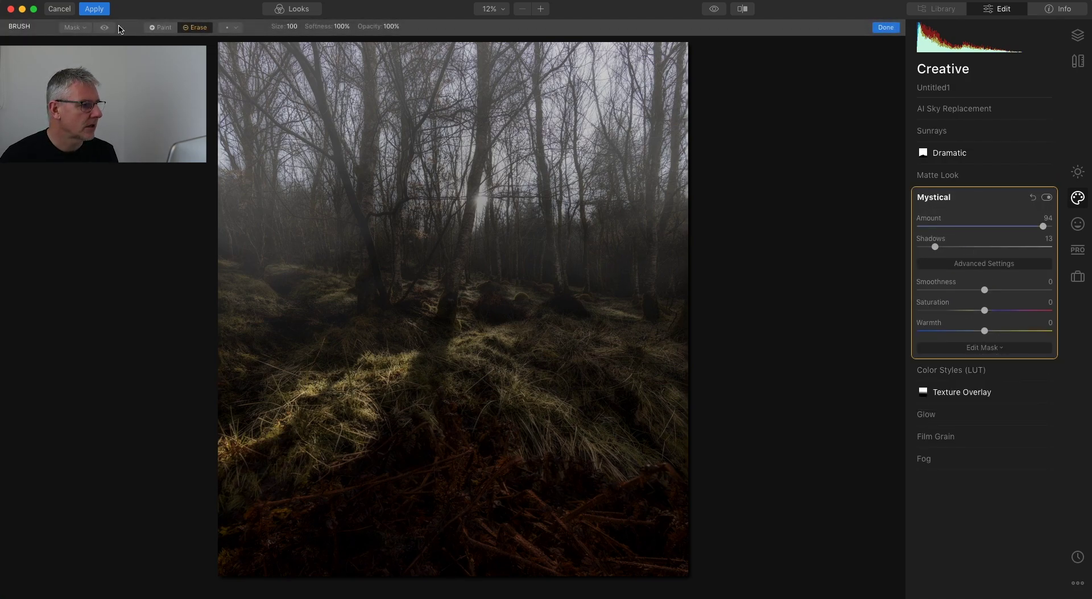
{"action": "left_click", "coordinate": [391, 26]}
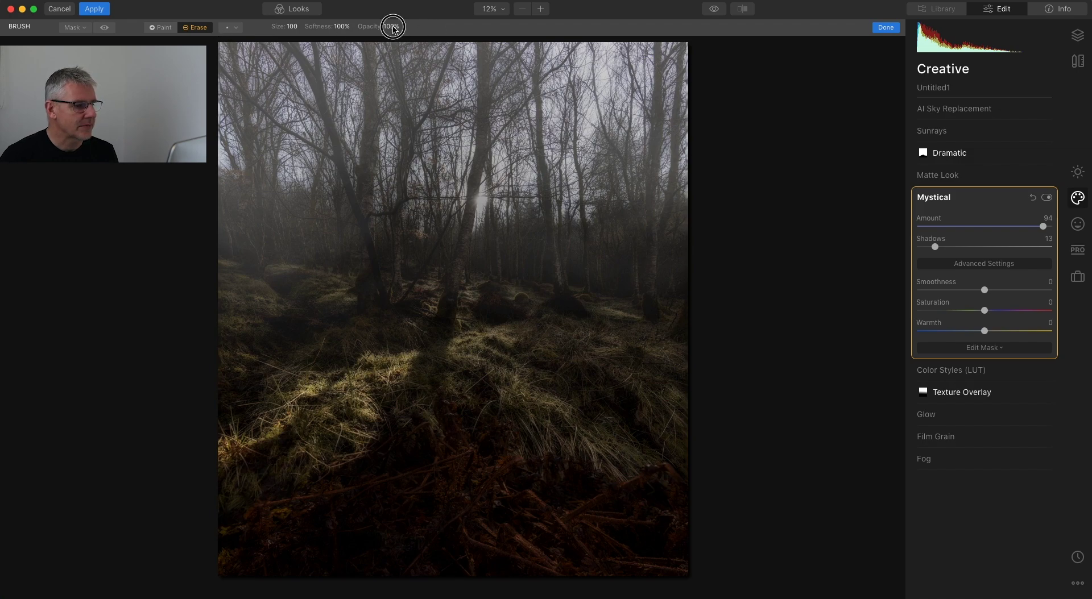
{"action": "left_click_drag", "start_coordinate": [390, 39], "coordinate": [373, 40]}
{"action": "mouse_move", "coordinate": [644, 473]}
{"action": "left_mouse_down"}
{"action": "mouse_move", "coordinate": [605, 536]}
{"action": "mouse_move", "coordinate": [444, 516]}
{"action": "mouse_move", "coordinate": [649, 519]}
{"action": "mouse_move", "coordinate": [487, 488]}
{"action": "mouse_move", "coordinate": [455, 456]}
{"action": "mouse_move", "coordinate": [348, 515]}
{"action": "mouse_move", "coordinate": [363, 539]}
{"action": "mouse_move", "coordinate": [683, 553]}
{"action": "mouse_move", "coordinate": [556, 553]}
{"action": "mouse_move", "coordinate": [424, 466]}
{"action": "mouse_move", "coordinate": [264, 561]}
{"action": "mouse_move", "coordinate": [410, 480]}
{"action": "mouse_move", "coordinate": [239, 546]}
{"action": "mouse_move", "coordinate": [573, 531]}
{"action": "mouse_move", "coordinate": [701, 553]}
{"action": "mouse_move", "coordinate": [417, 556]}
{"action": "mouse_move", "coordinate": [449, 454]}
{"action": "mouse_move", "coordinate": [363, 455]}
{"action": "mouse_move", "coordinate": [289, 513]}
{"action": "mouse_move", "coordinate": [506, 550]}
{"action": "mouse_move", "coordinate": [641, 537]}
{"action": "mouse_move", "coordinate": [642, 494]}
{"action": "mouse_move", "coordinate": [382, 480]}
{"action": "mouse_move", "coordinate": [524, 540]}
{"action": "left_mouse_up"}
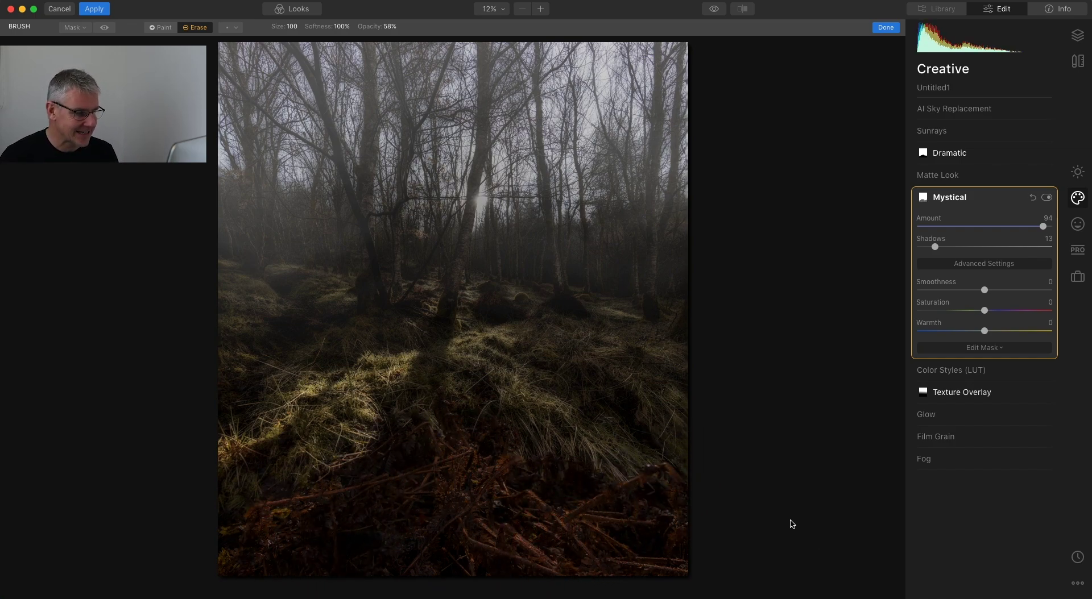
Step: Paint the Mystical effect back over the bracken with a size 232 brush at 66% opacity and check the mask's coverage
{"action": "left_click", "coordinate": [166, 28]}
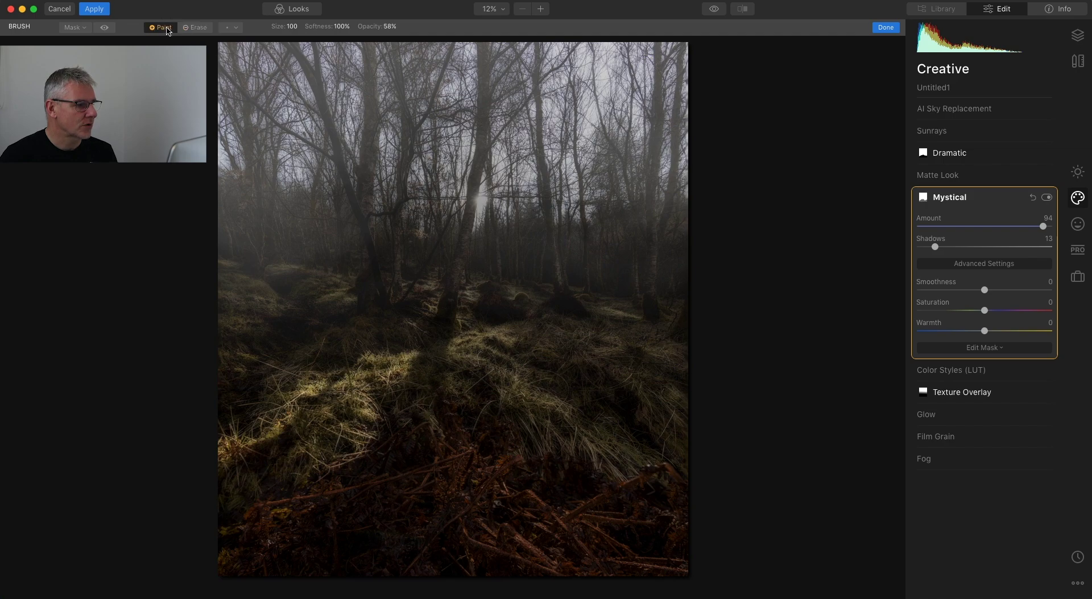
{"action": "left_click", "coordinate": [388, 26]}
{"action": "left_click_drag", "start_coordinate": [391, 41], "coordinate": [395, 40]}
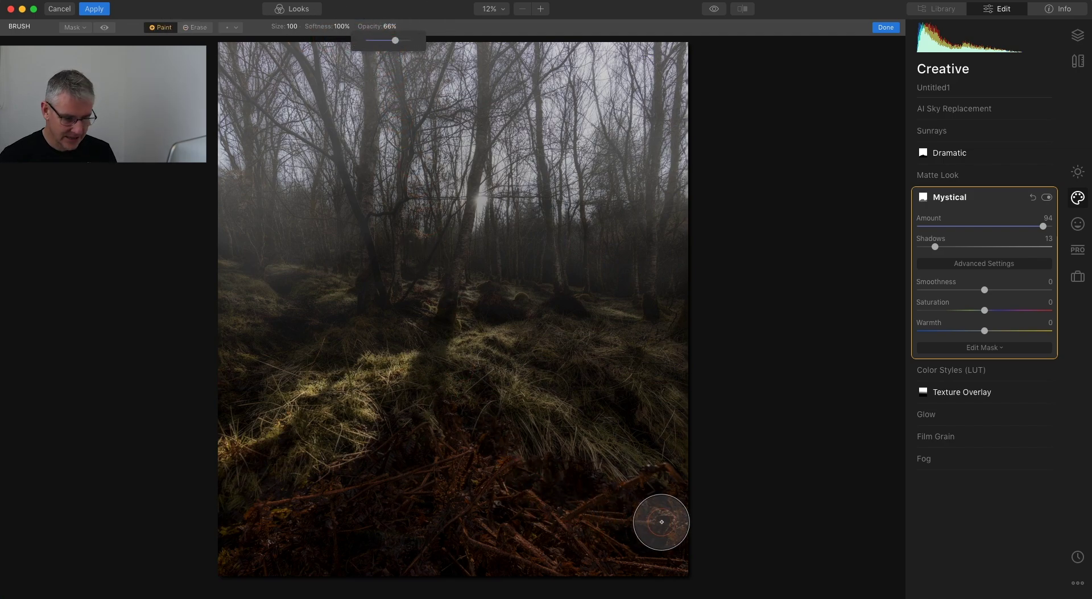
{"action": "scroll", "coordinate": [661, 522], "scroll_direction": "up", "scroll_amount": 12}
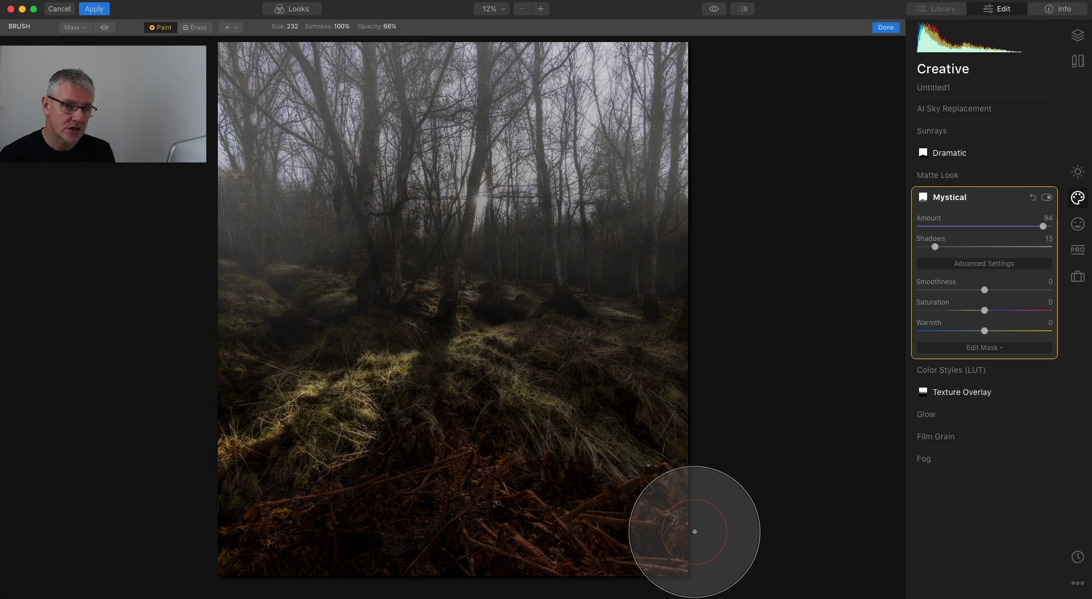
{"action": "scroll", "coordinate": [663, 521], "scroll_direction": "up", "scroll_amount": 1}
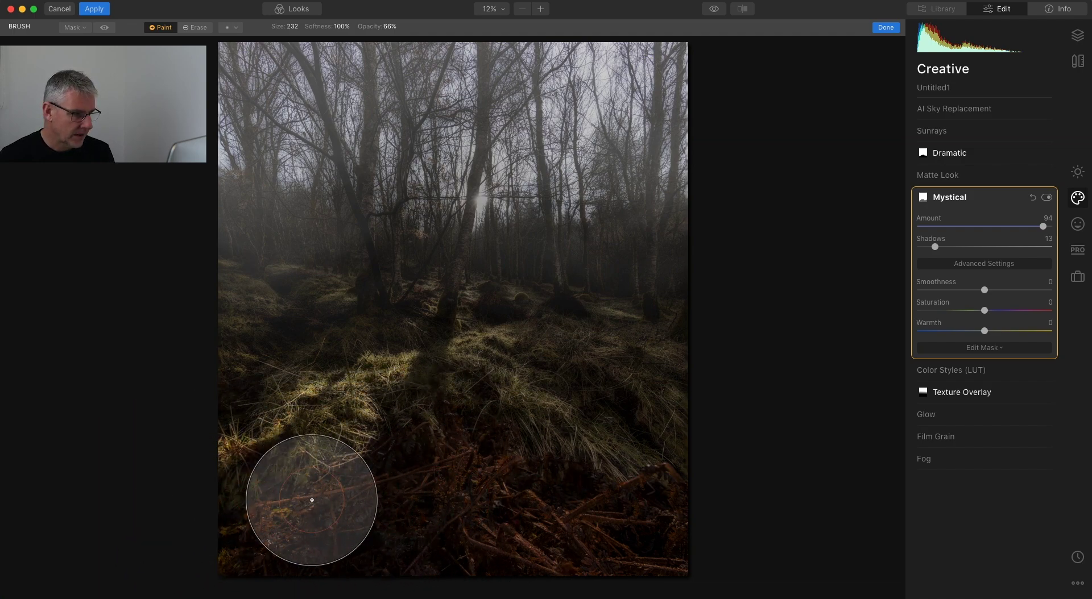
{"action": "left_click", "coordinate": [105, 28]}
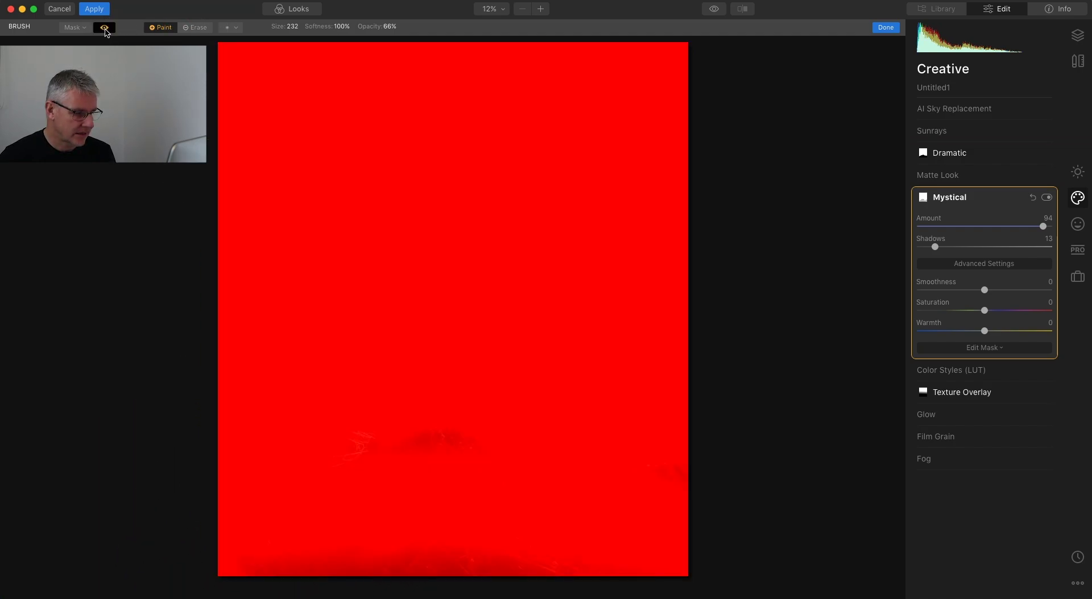
{"action": "left_click", "coordinate": [105, 29]}
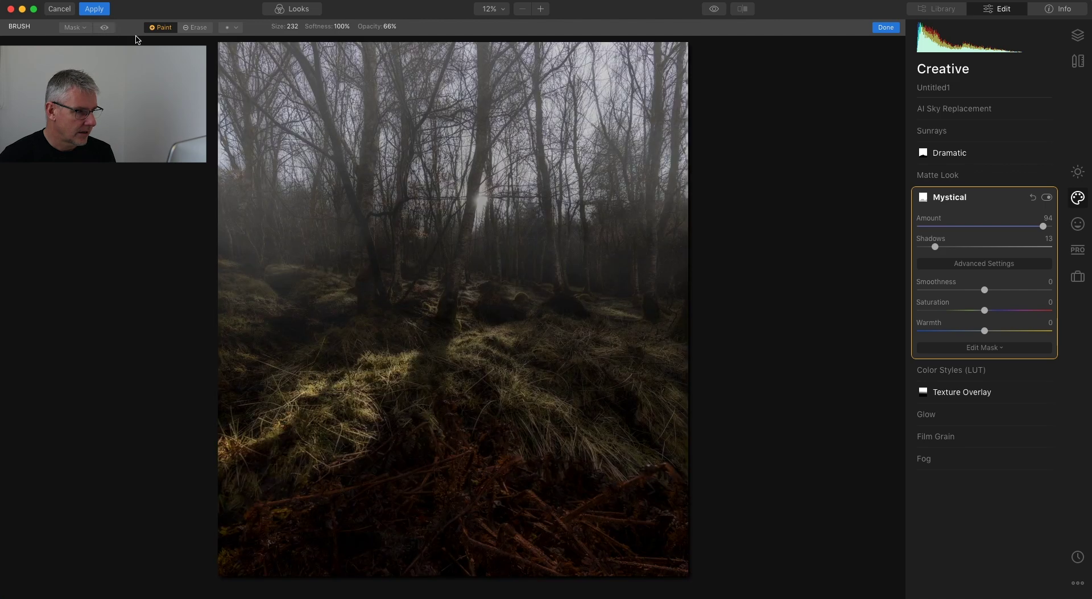
Step: Erase the Mystical effect lightly from the foreground bracken with the mask brush at 50% opacity and finish the mask
{"action": "left_click", "coordinate": [389, 27]}
{"action": "left_click_drag", "start_coordinate": [392, 40], "coordinate": [384, 40]}
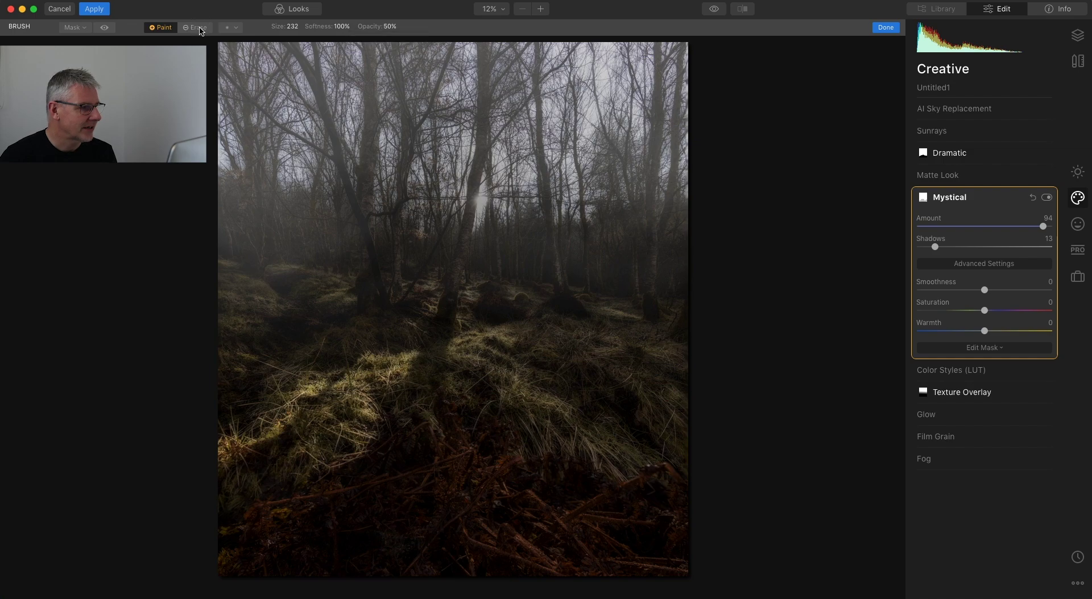
{"action": "left_click", "coordinate": [197, 28]}
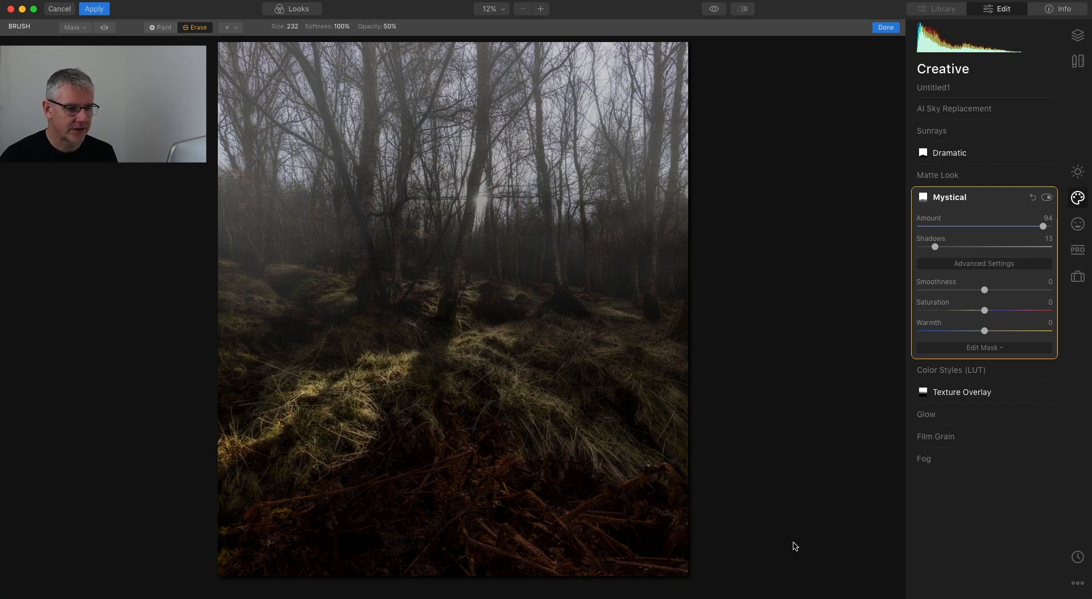
{"action": "left_click", "coordinate": [949, 198]}
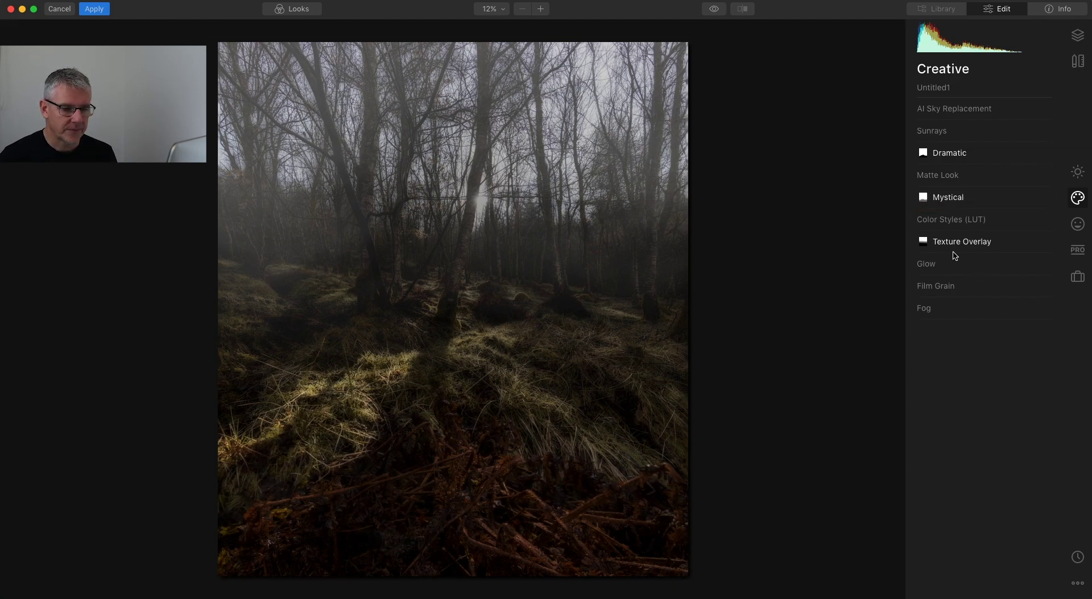
Step: Add a Glow effect of type Soft Glow with an amount of 37
{"action": "left_click", "coordinate": [934, 267]}
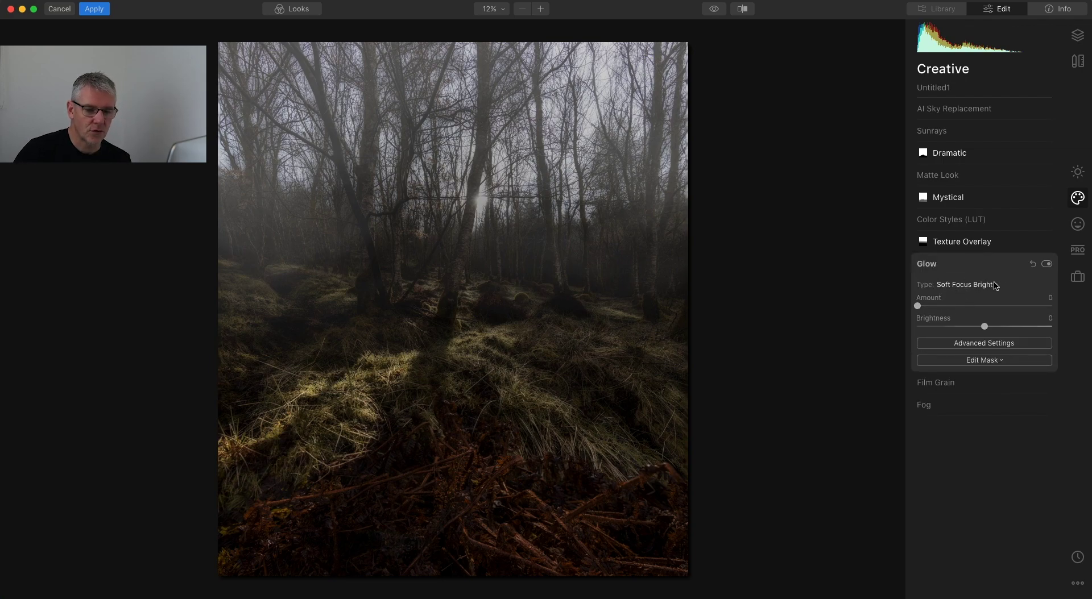
{"action": "left_click", "coordinate": [995, 287]}
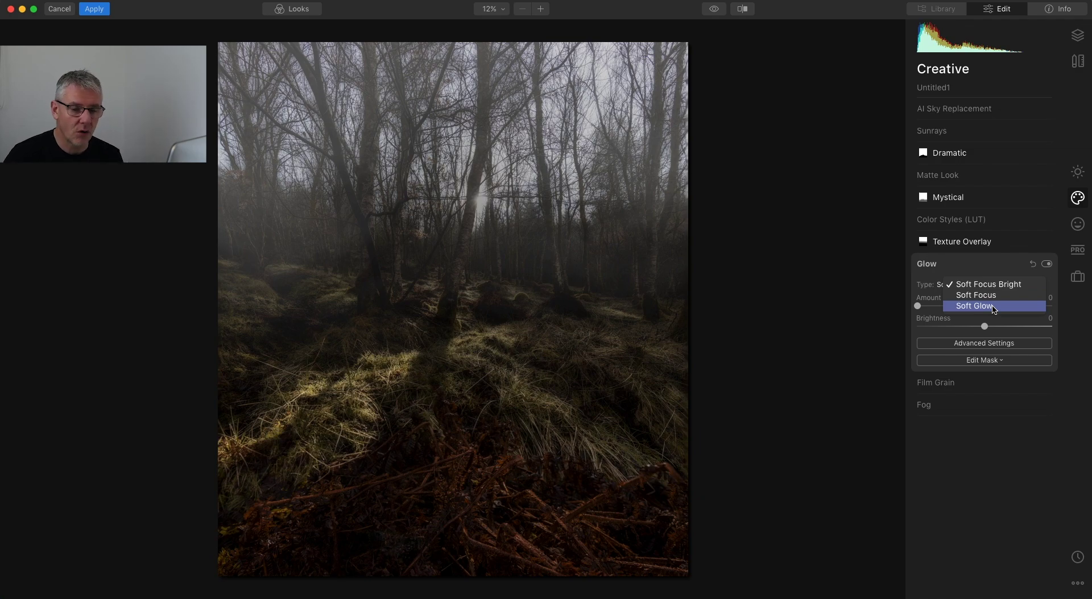
{"action": "left_click", "coordinate": [993, 307]}
{"action": "left_click_drag", "start_coordinate": [921, 308], "coordinate": [974, 308]}
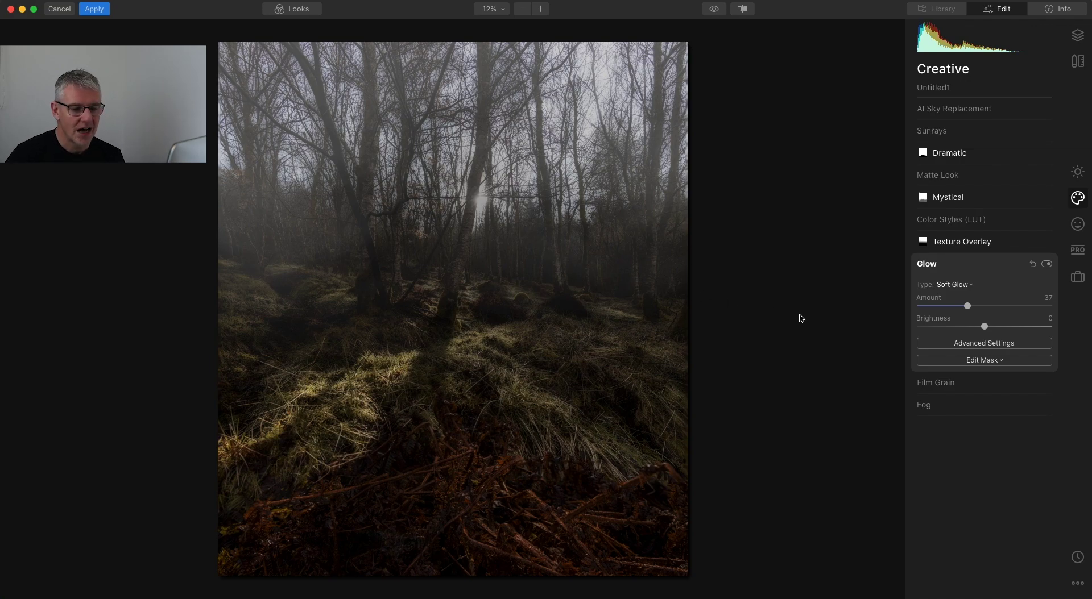
Step: Compare the Soft Focus and Soft Focus Bright glow types on the photo, finishing on Soft Focus Bright
{"action": "left_click", "coordinate": [970, 286]}
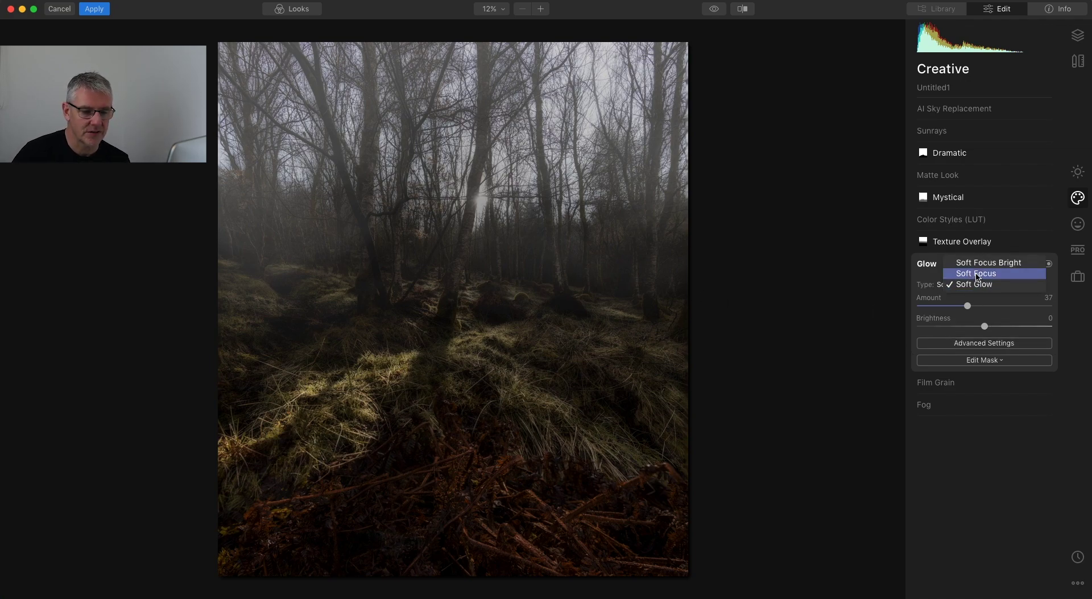
{"action": "left_click", "coordinate": [974, 273]}
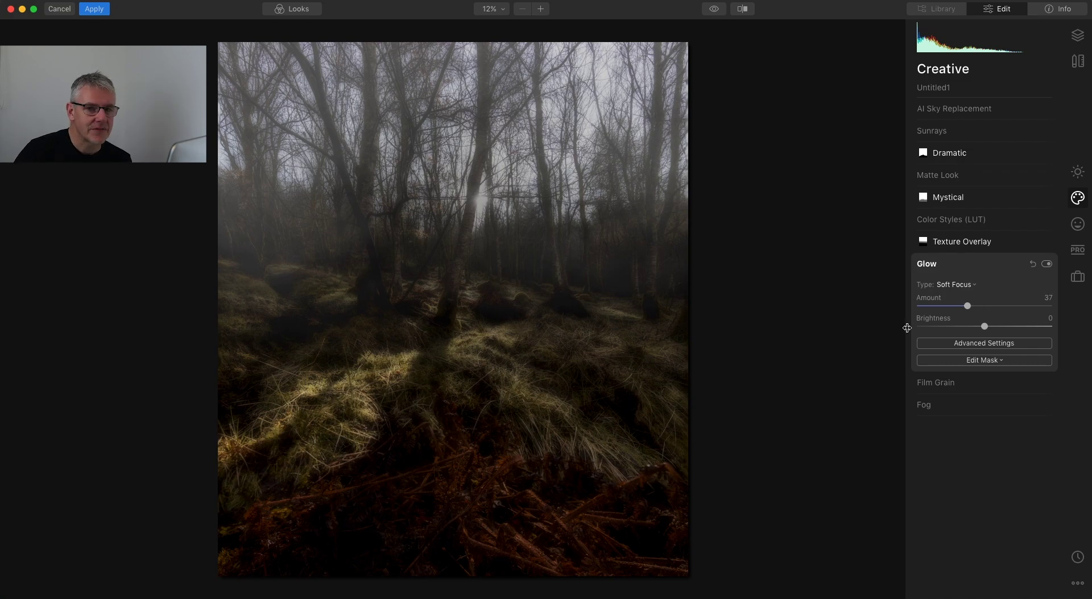
{"action": "left_click", "coordinate": [972, 286]}
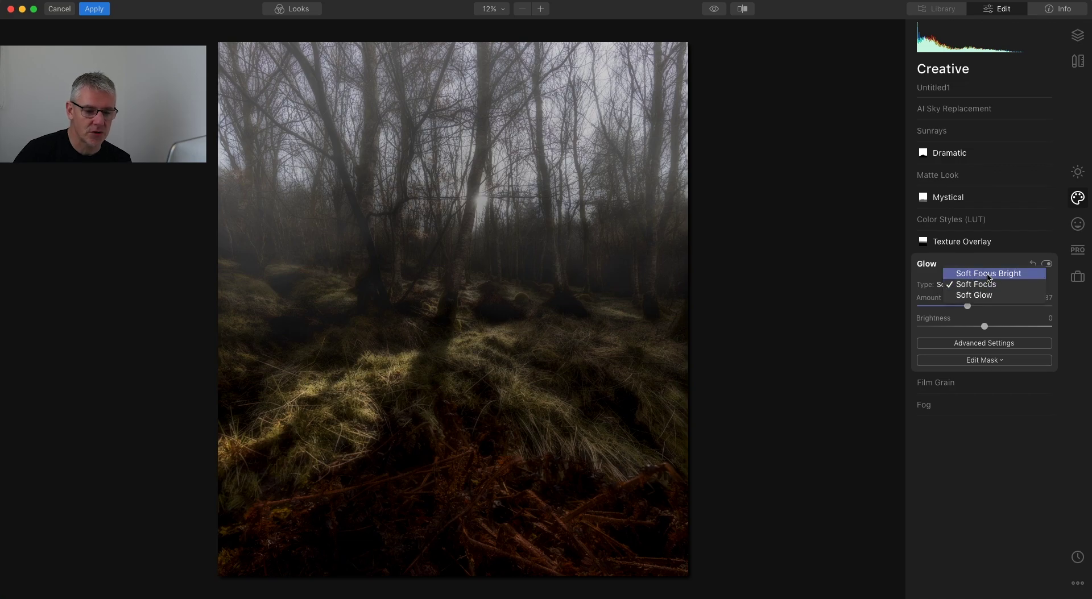
{"action": "left_click", "coordinate": [988, 275]}
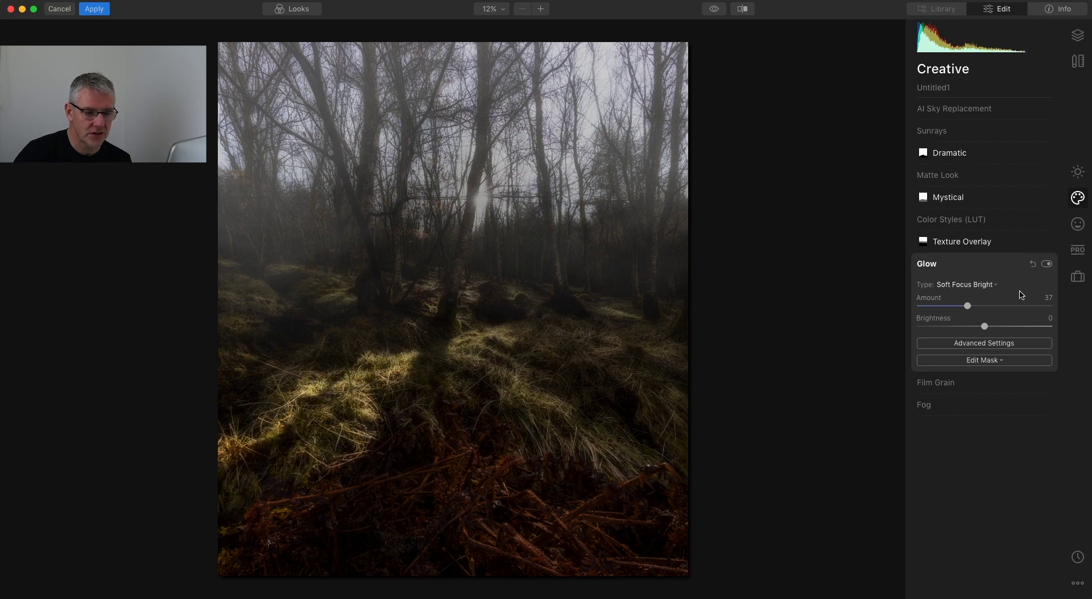
{"action": "left_click", "coordinate": [999, 287]}
{"action": "left_click", "coordinate": [994, 296]}
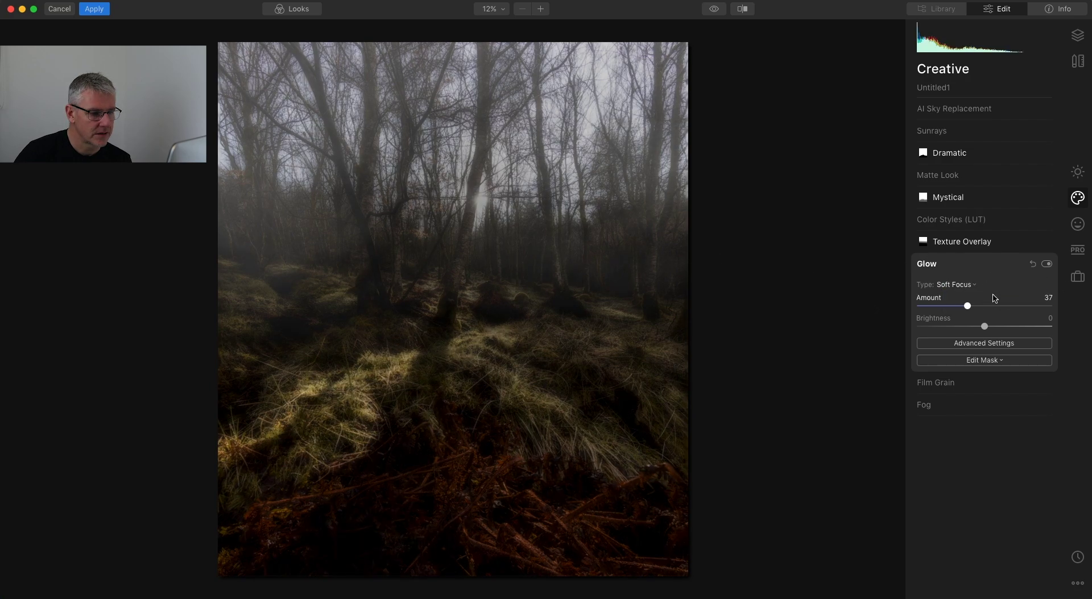
{"action": "left_click", "coordinate": [978, 285]}
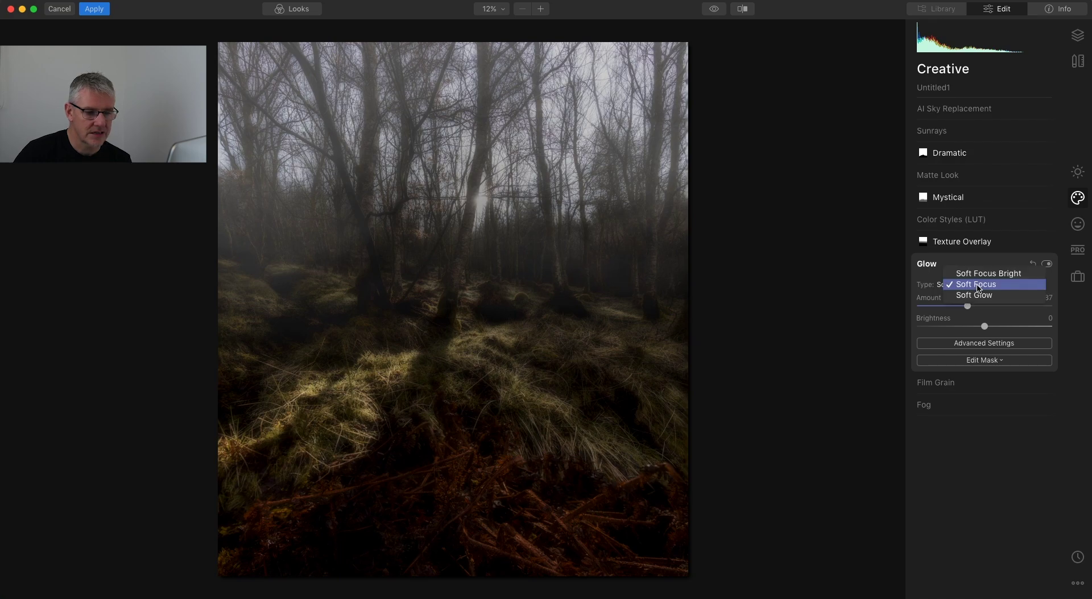
{"action": "left_click", "coordinate": [981, 274]}
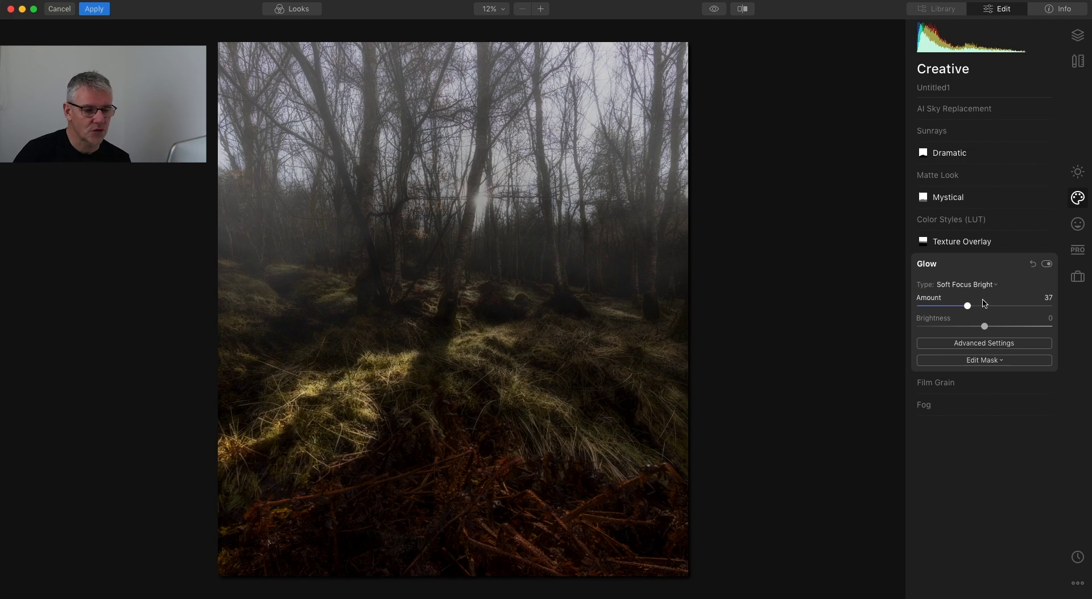
Step: Set the Glow brightness to -37 and change its type to Soft Focus
{"action": "left_click", "coordinate": [985, 326]}
{"action": "left_click_drag", "start_coordinate": [986, 329], "coordinate": [960, 329]}
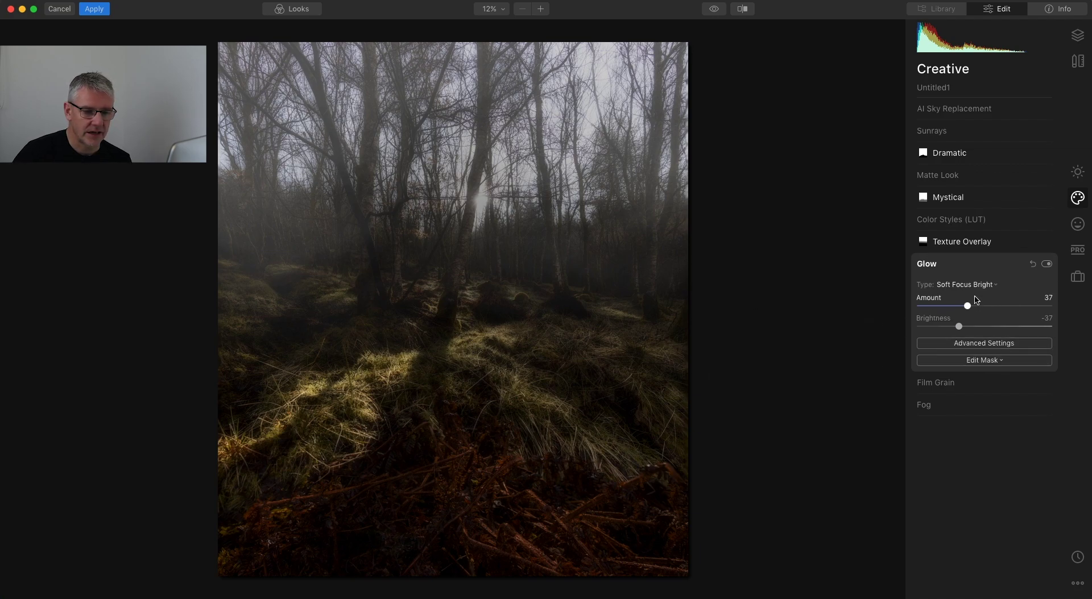
{"action": "left_click", "coordinate": [995, 286]}
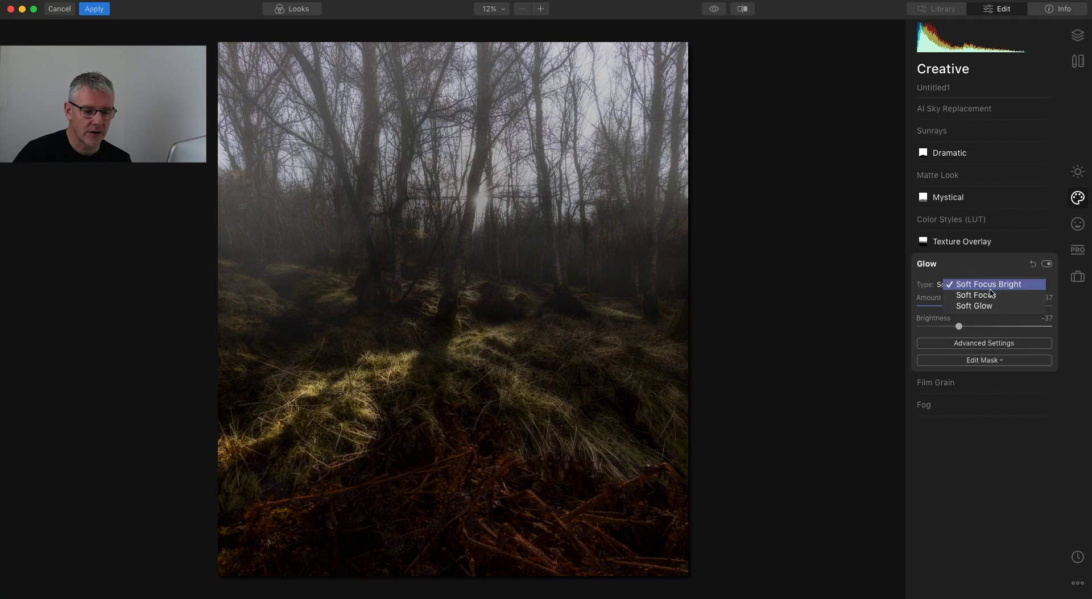
{"action": "left_click", "coordinate": [990, 296]}
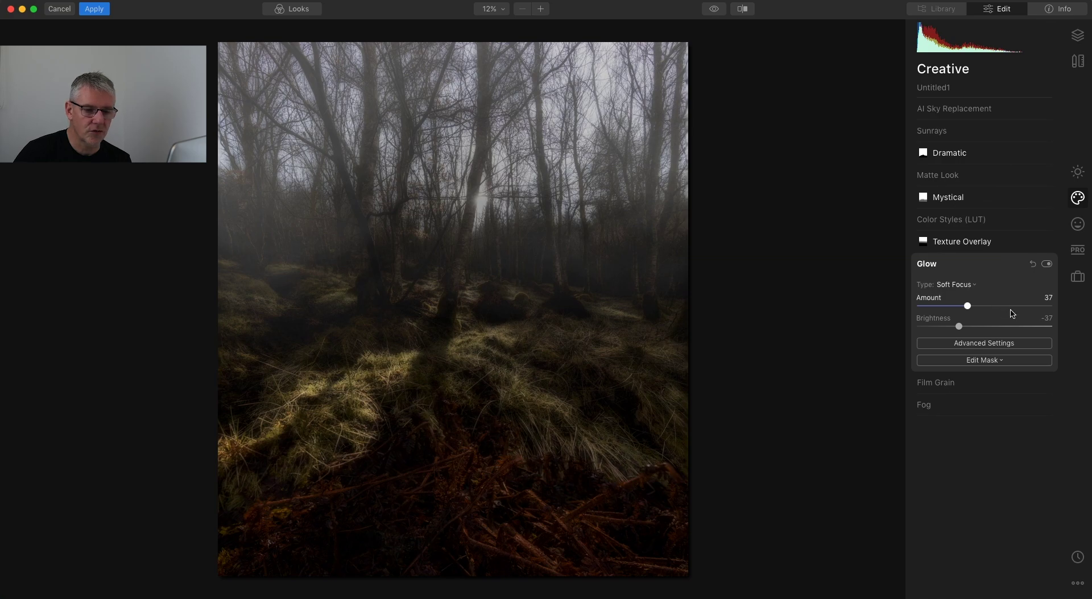
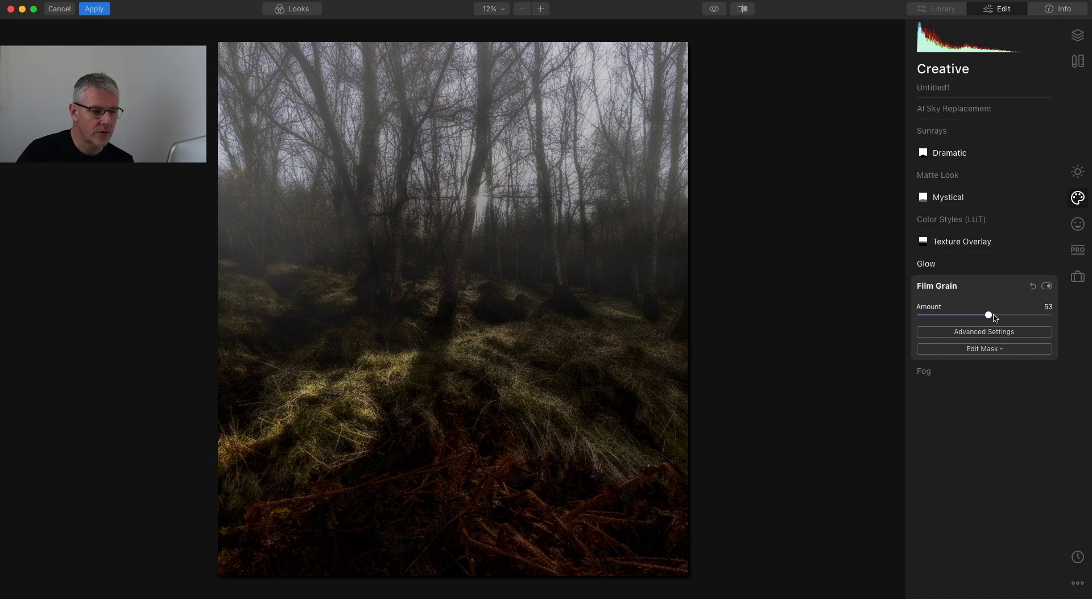
Step: Set the Film Grain amount to 0
{"action": "left_click_drag", "start_coordinate": [993, 315], "coordinate": [905, 317]}
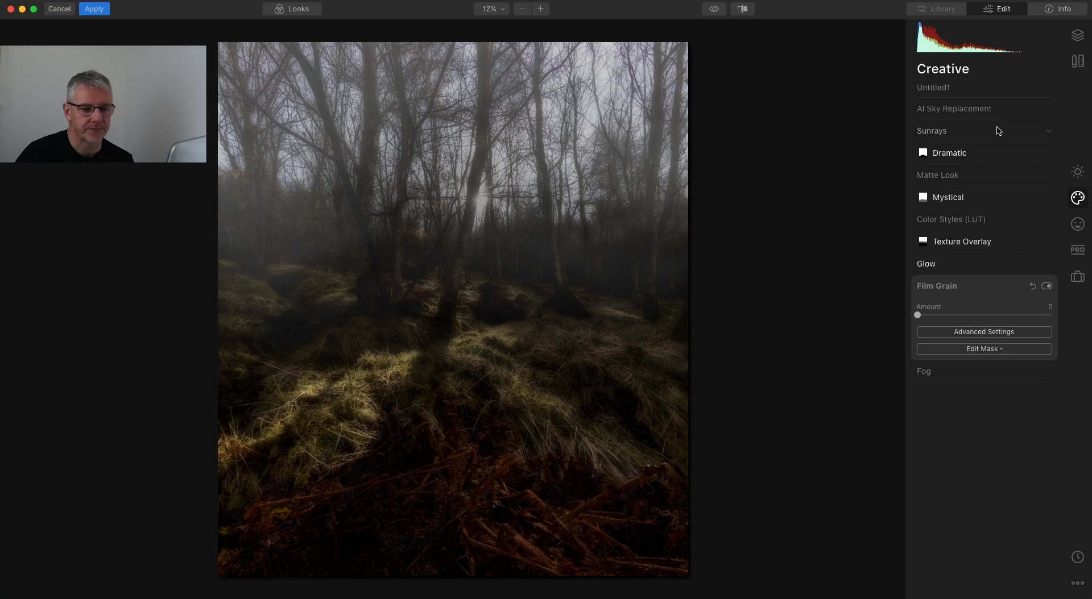
{"action": "left_click", "coordinate": [935, 134]}
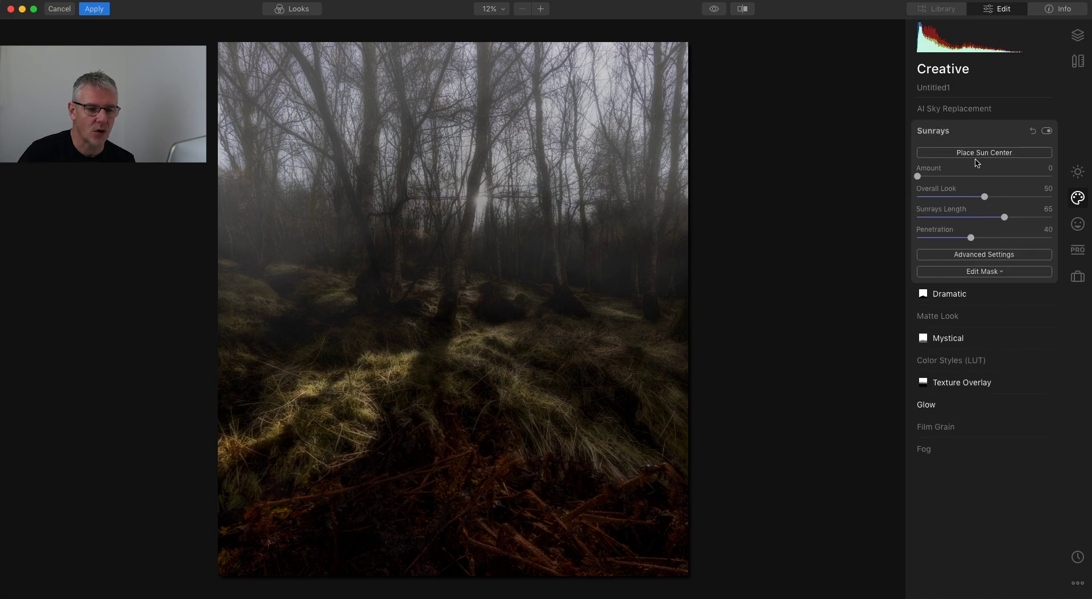
{"action": "left_click", "coordinate": [976, 152]}
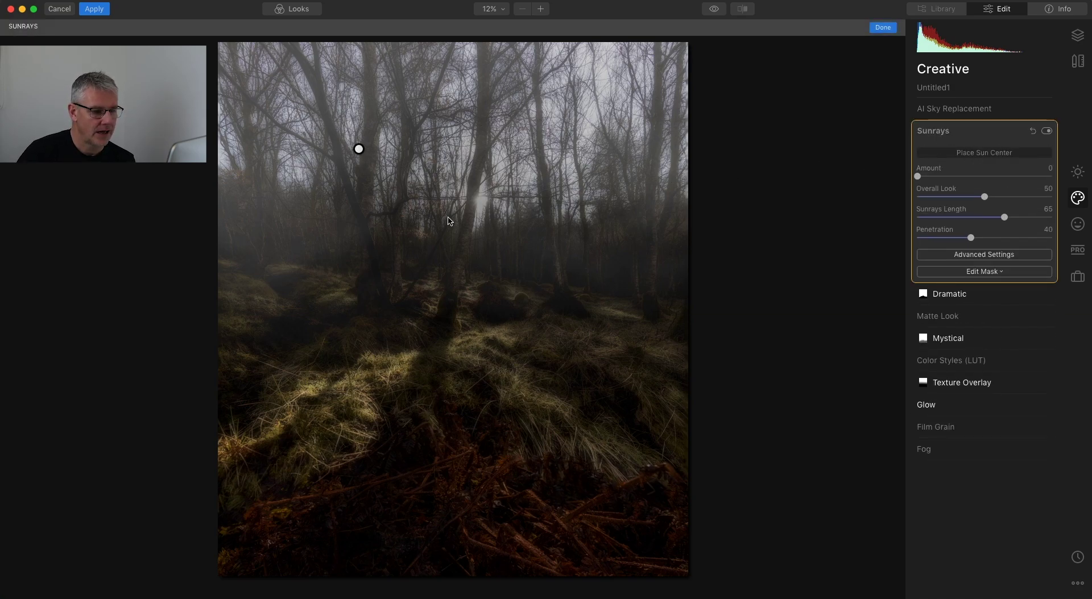
{"action": "mouse_move", "coordinate": [358, 149]}
{"action": "left_mouse_down"}
{"action": "mouse_move", "coordinate": [488, 210]}
{"action": "mouse_move", "coordinate": [480, 201]}
{"action": "left_mouse_up"}
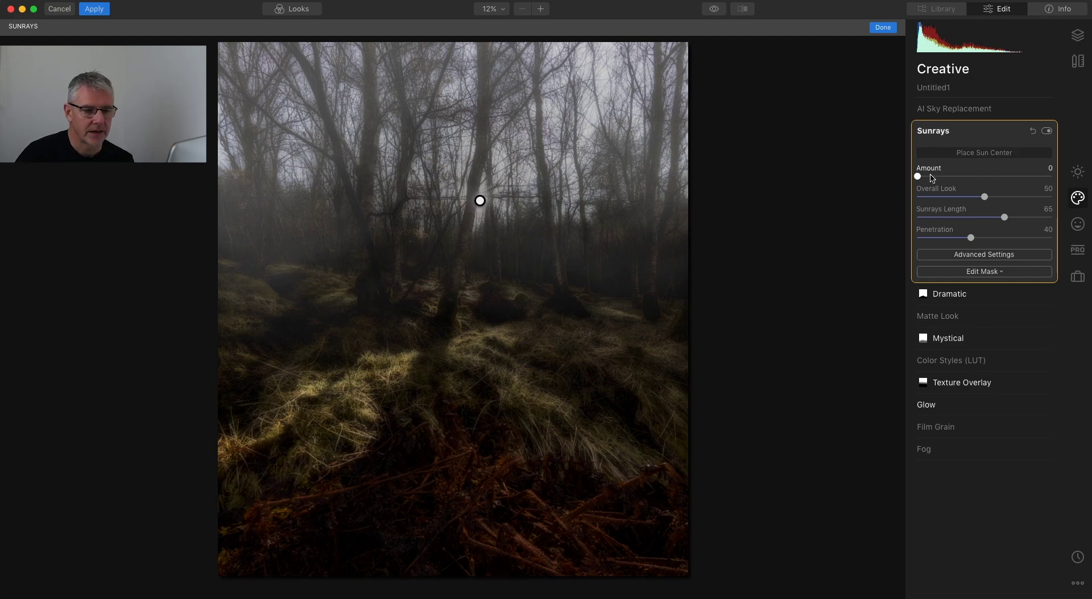
{"action": "left_click_drag", "start_coordinate": [918, 177], "coordinate": [977, 180]}
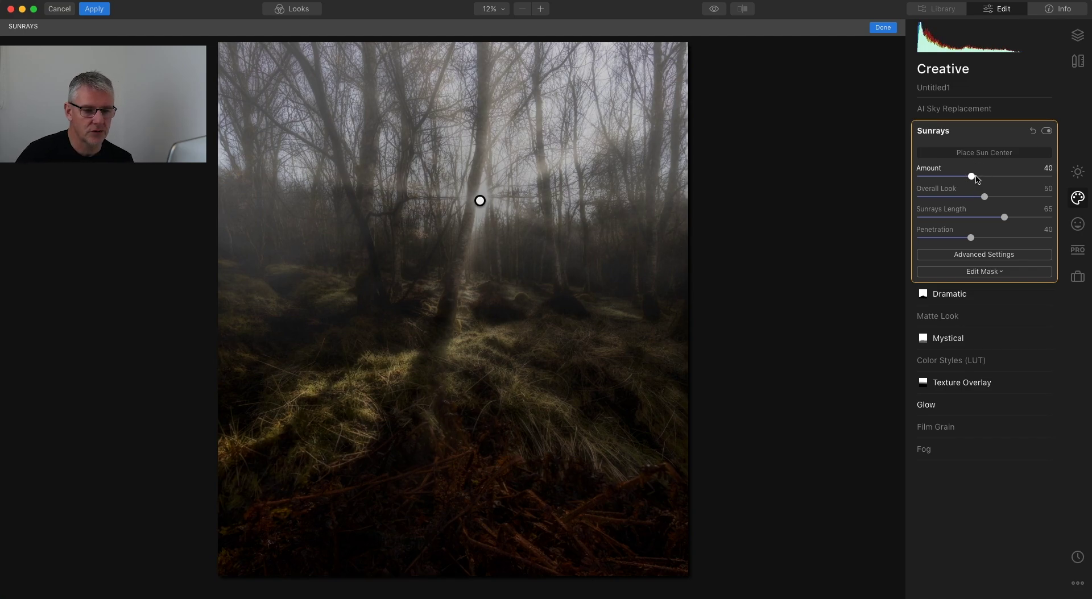
{"action": "left_click", "coordinate": [981, 153]}
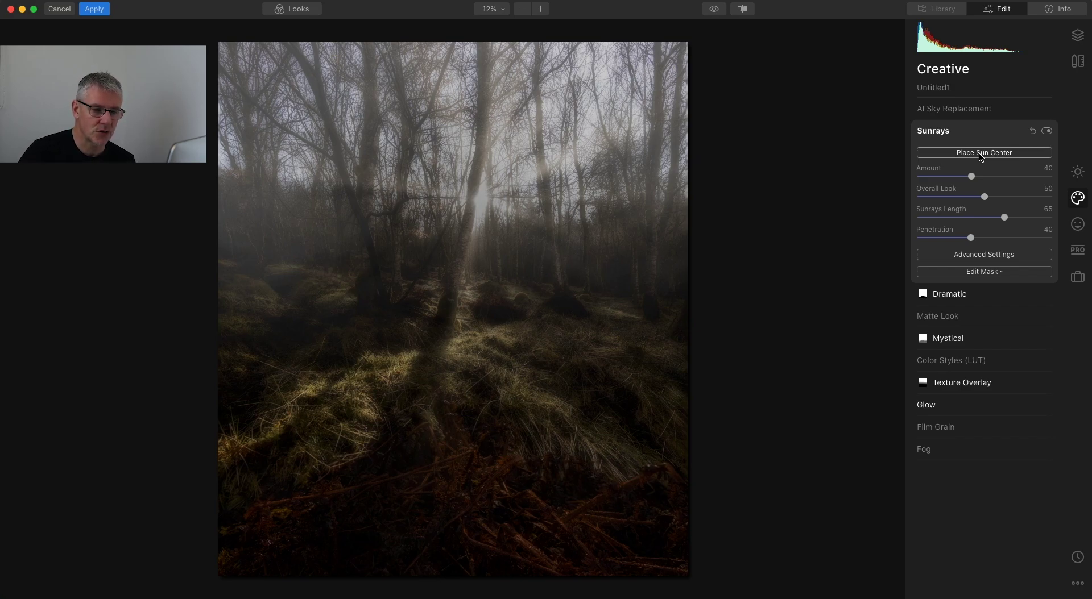
{"action": "left_click", "coordinate": [1032, 131]}
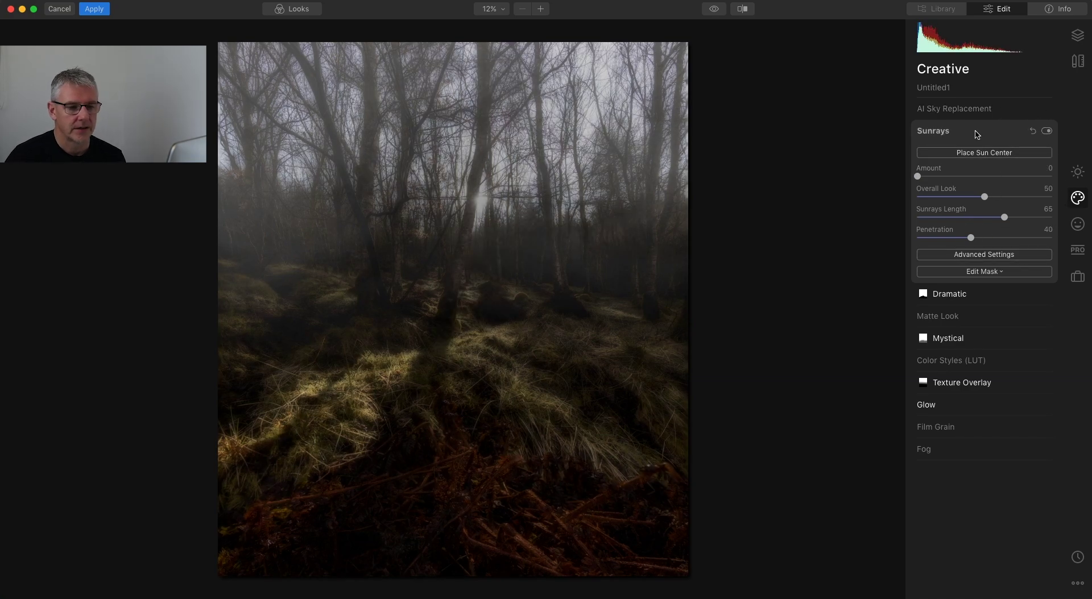
{"action": "left_click", "coordinate": [930, 130]}
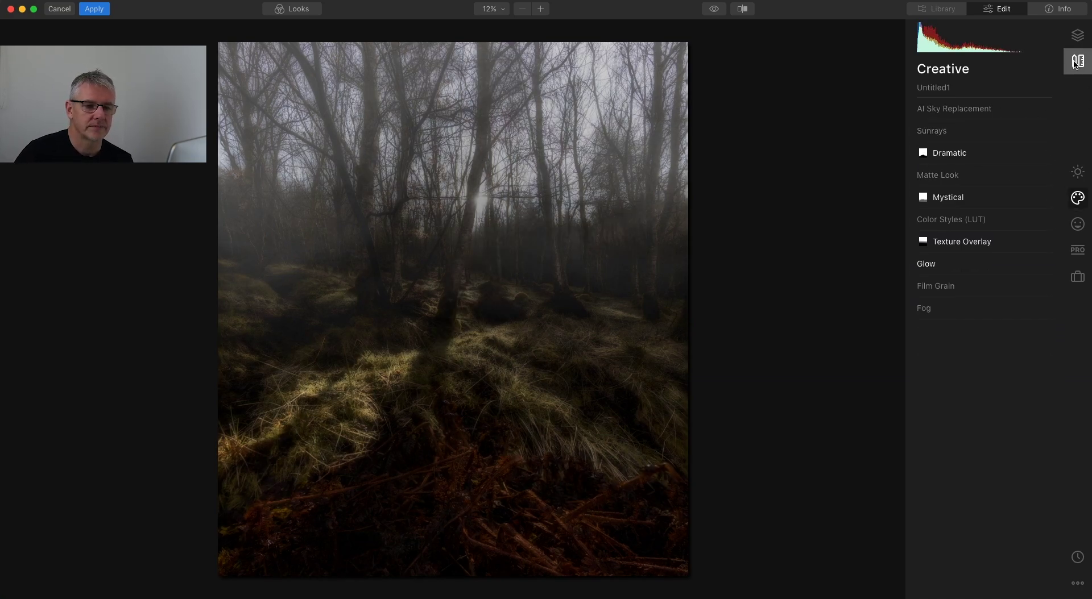
Step: Add a new adjustment layer above the photo layer
{"action": "left_click", "coordinate": [1079, 37]}
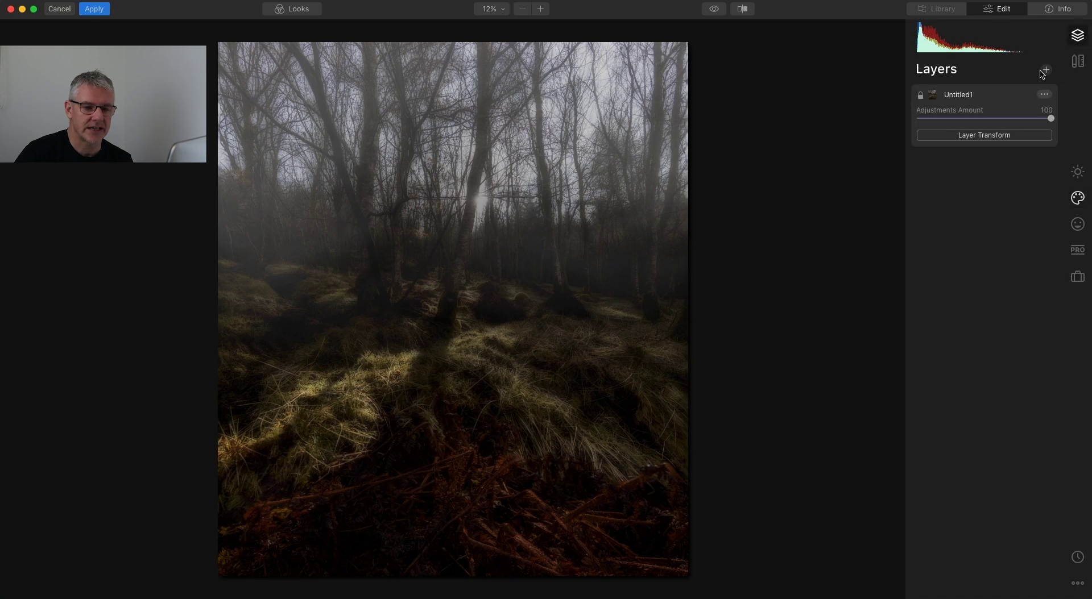
{"action": "left_click", "coordinate": [1046, 70]}
{"action": "left_click", "coordinate": [1027, 85]}
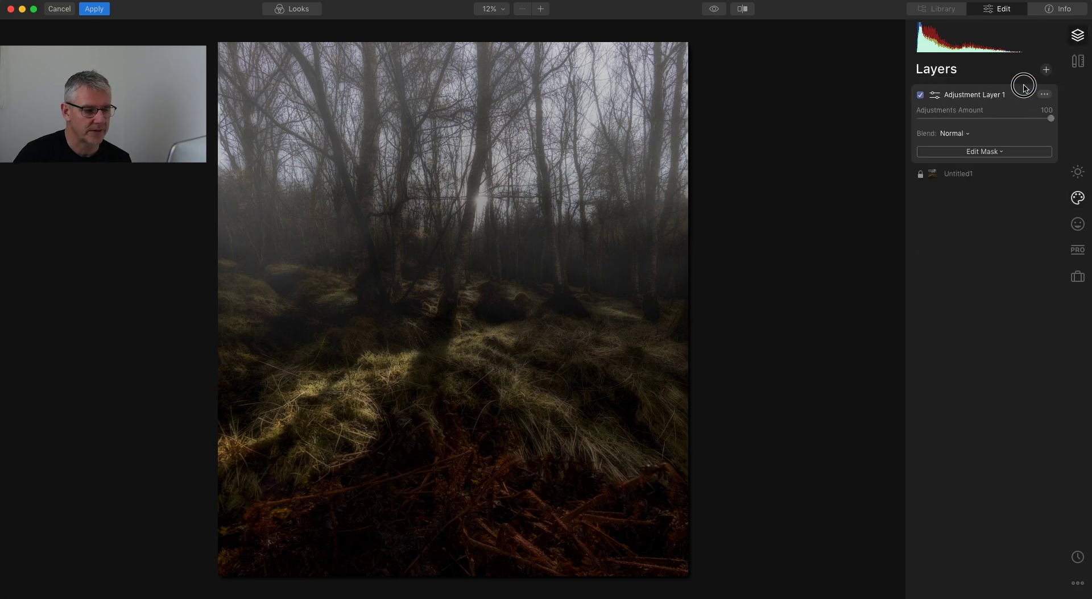
Step: Add Sunrays to the adjustment layer with the sun center on the bright gap between the trees and an amount of 26
{"action": "left_click", "coordinate": [1072, 207]}
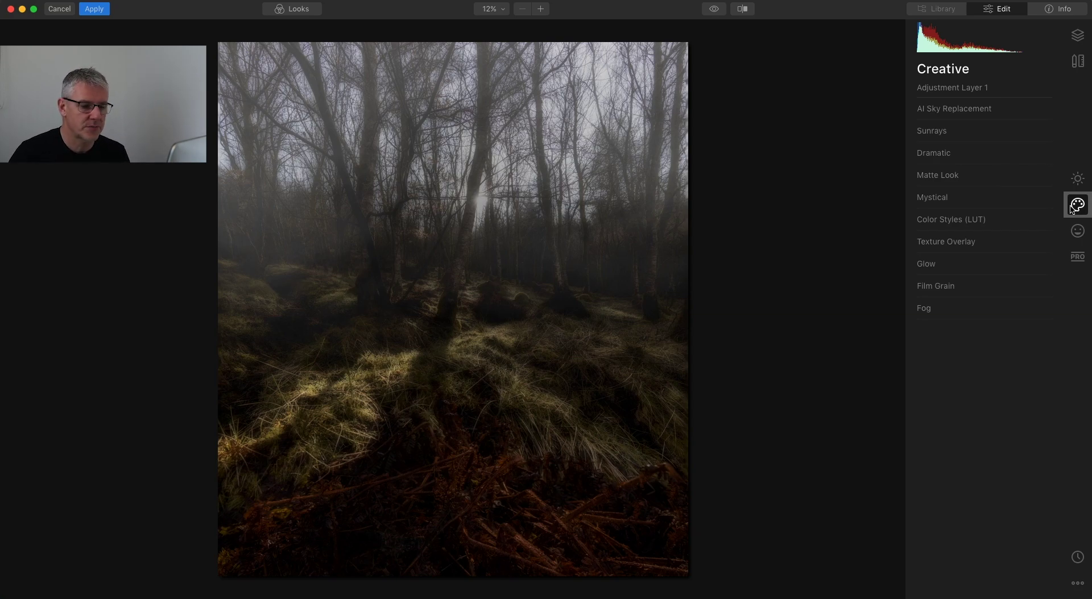
{"action": "left_click", "coordinate": [945, 134]}
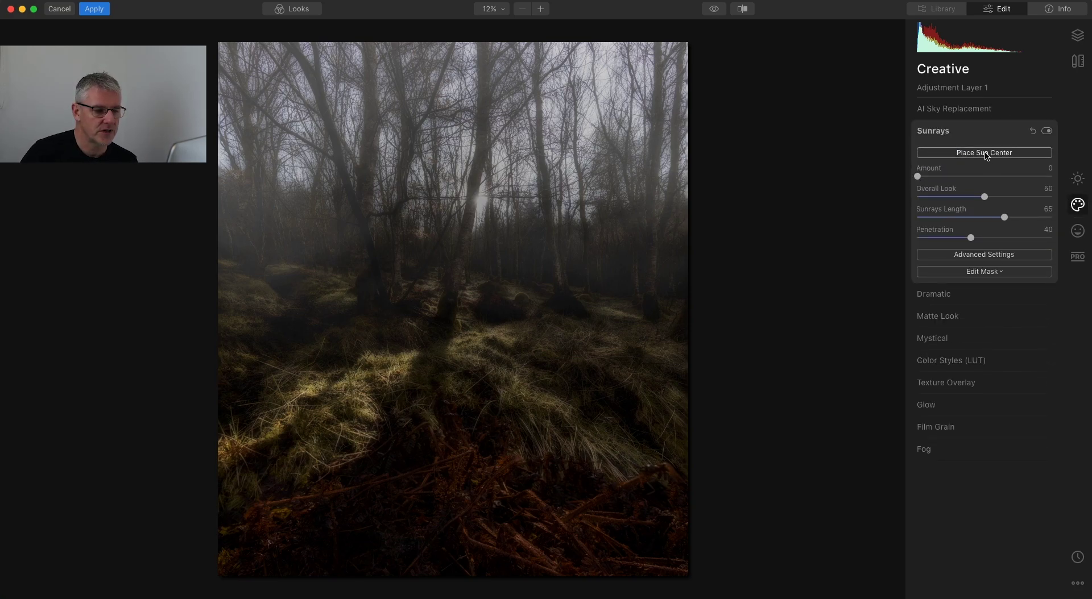
{"action": "left_click", "coordinate": [985, 153]}
{"action": "mouse_move", "coordinate": [360, 151]}
{"action": "left_mouse_down"}
{"action": "mouse_move", "coordinate": [443, 198]}
{"action": "mouse_move", "coordinate": [481, 201]}
{"action": "left_mouse_up"}
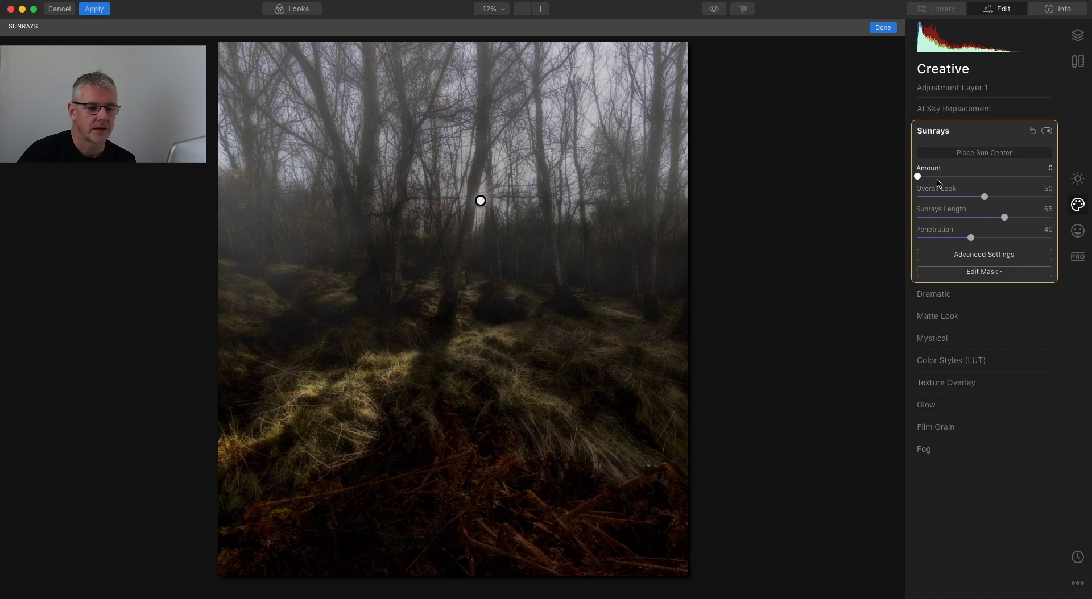
{"action": "left_click_drag", "start_coordinate": [919, 178], "coordinate": [952, 177]}
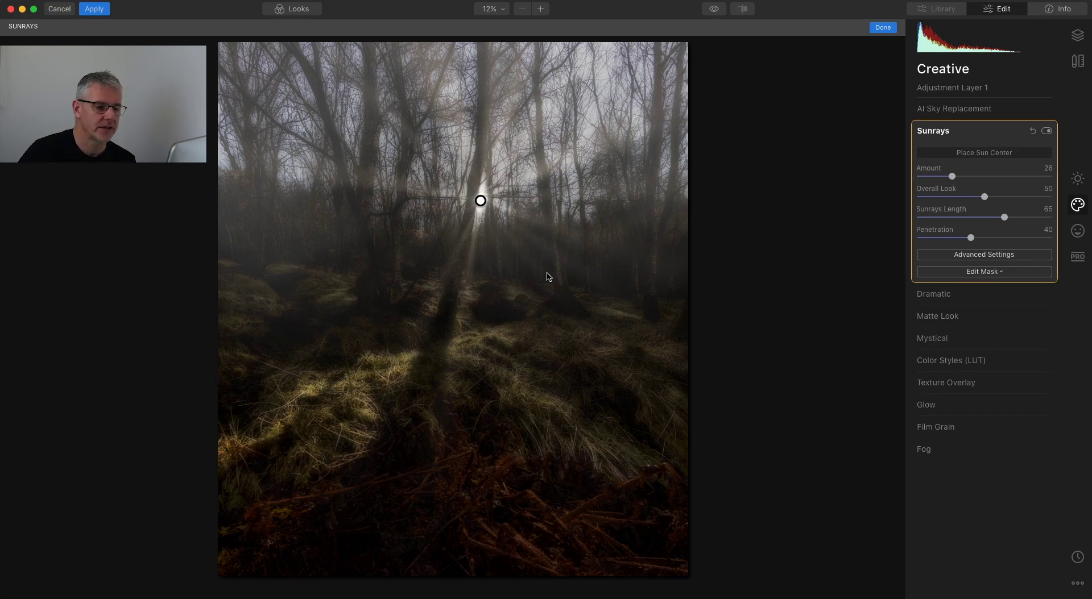
{"action": "left_click", "coordinate": [971, 157]}
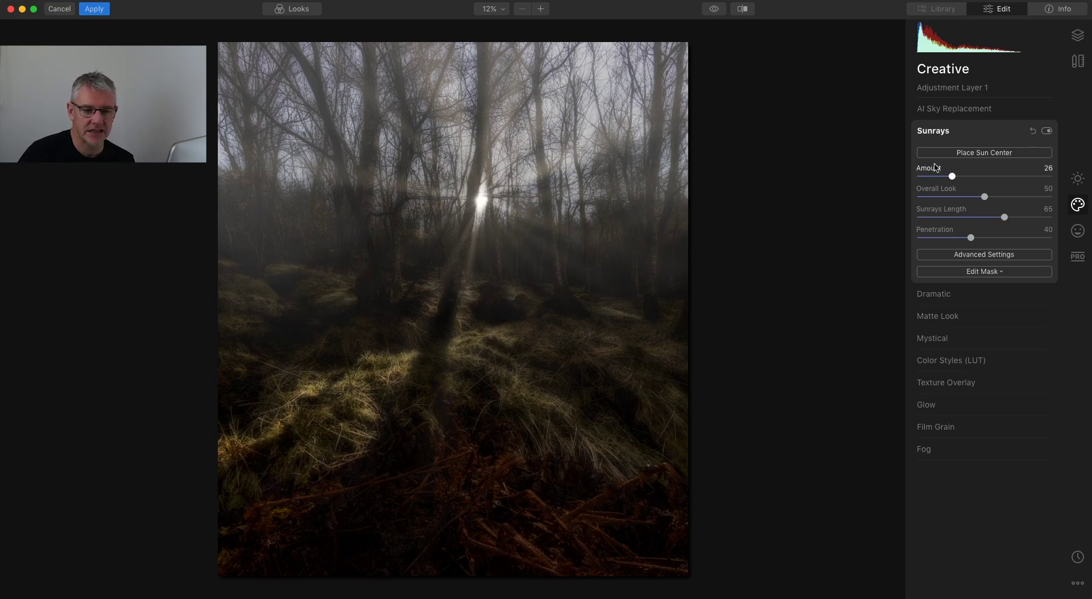
Step: Try a Sunrays penetration of 72, restoring the default value
{"action": "left_click_drag", "start_coordinate": [969, 242], "coordinate": [1019, 240]}
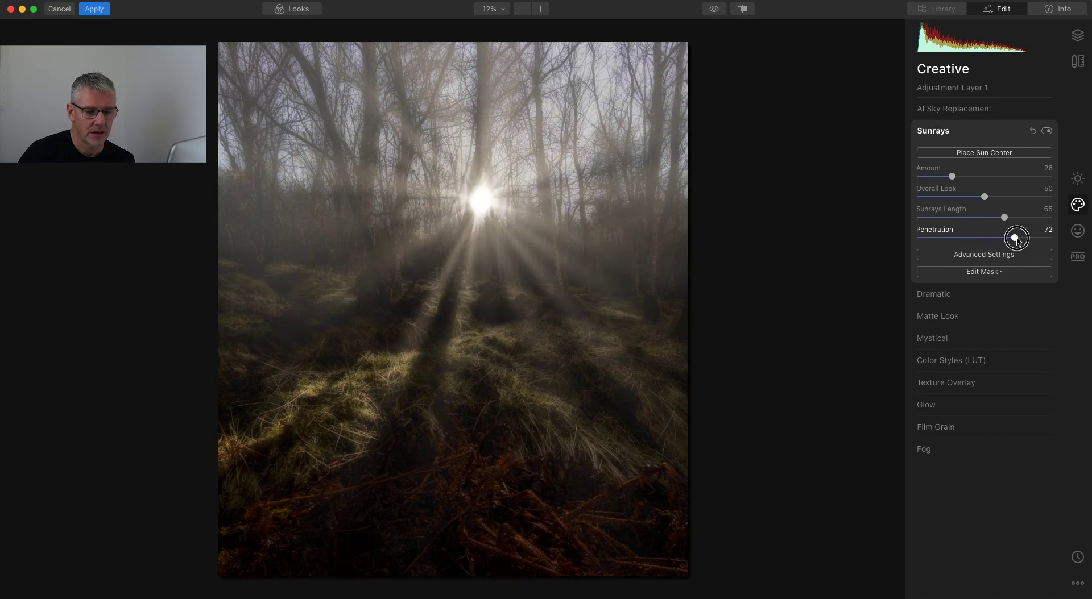
{"action": "double_click", "coordinate": [1016, 239]}
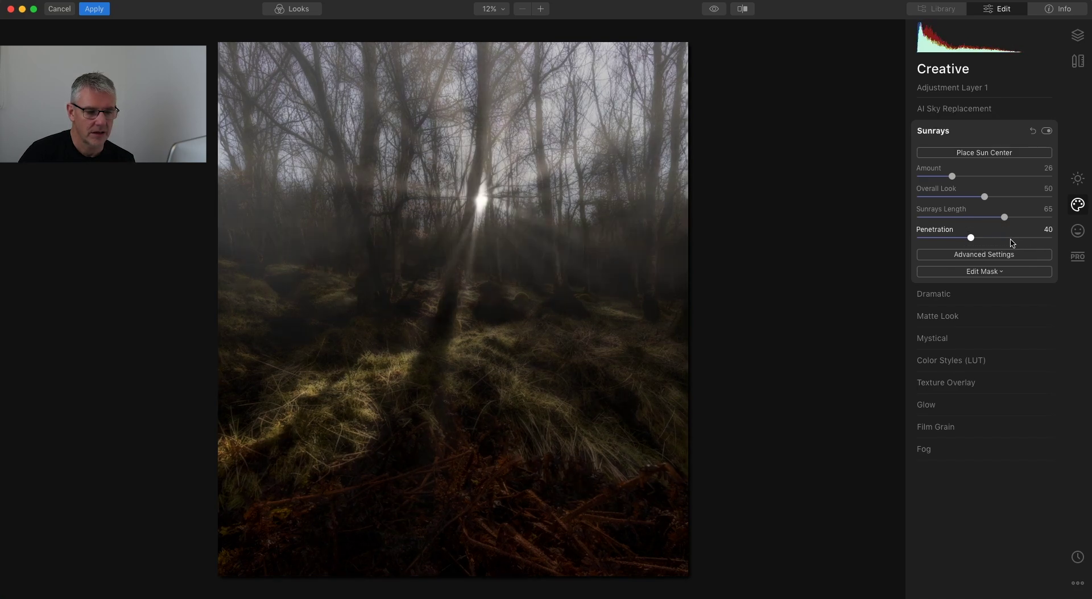
Step: Set the advanced Number of Sunrays value to 61
{"action": "left_click", "coordinate": [984, 255]}
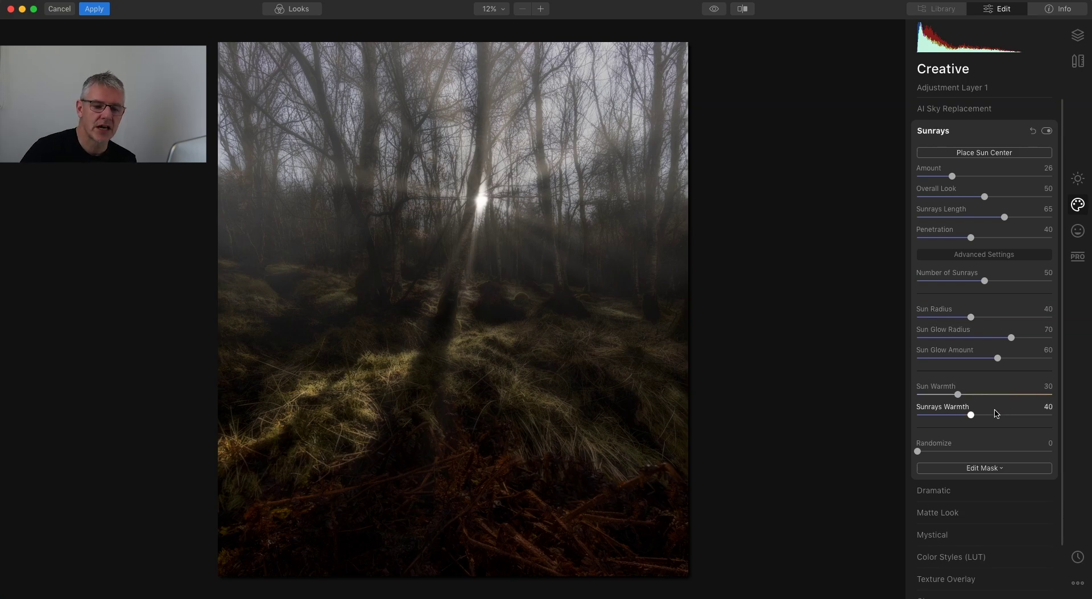
{"action": "left_click_drag", "start_coordinate": [984, 282], "coordinate": [1022, 283]}
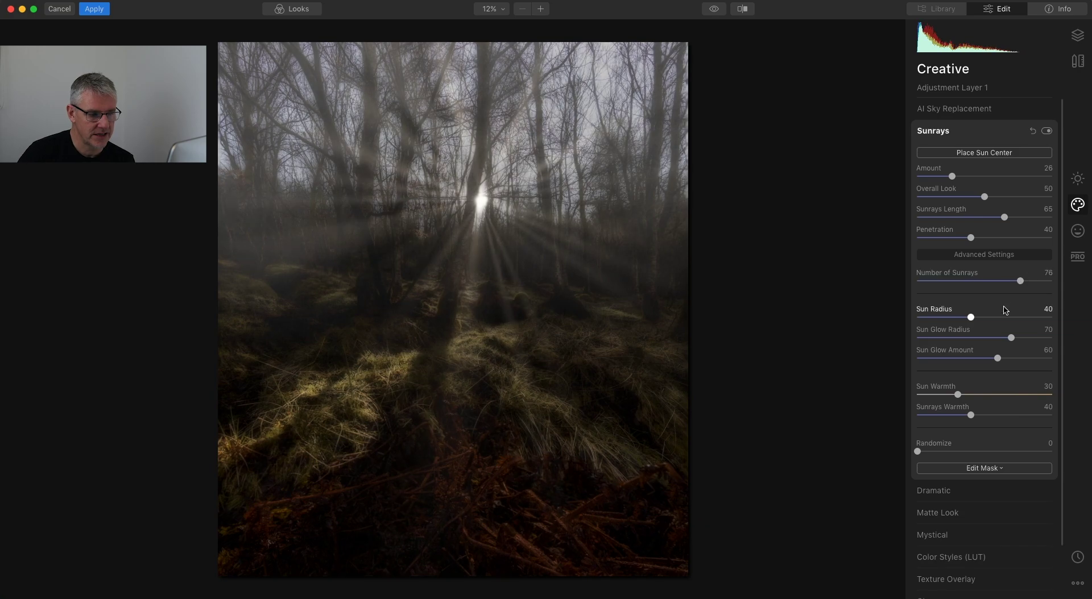
{"action": "scroll", "coordinate": [1021, 283], "scroll_direction": "down", "scroll_amount": 1}
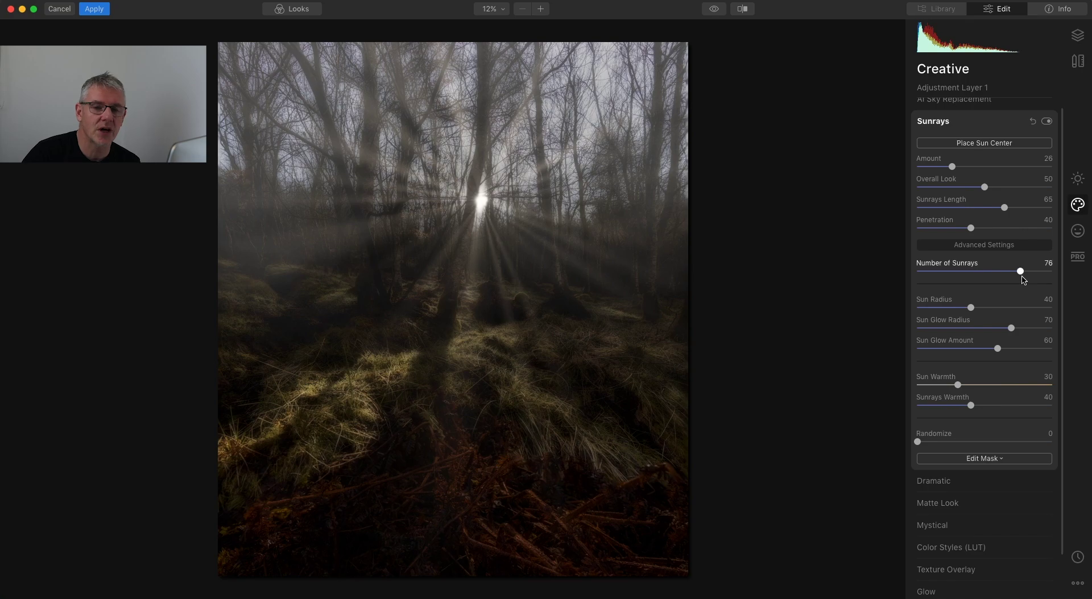
{"action": "double_click", "coordinate": [1021, 272]}
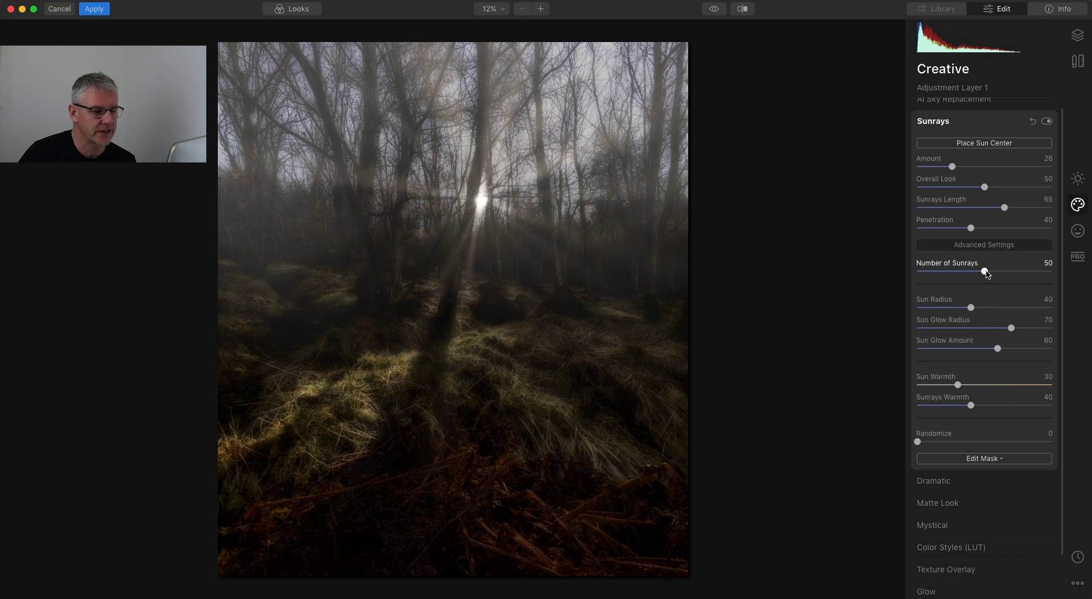
{"action": "left_click_drag", "start_coordinate": [987, 273], "coordinate": [1000, 273]}
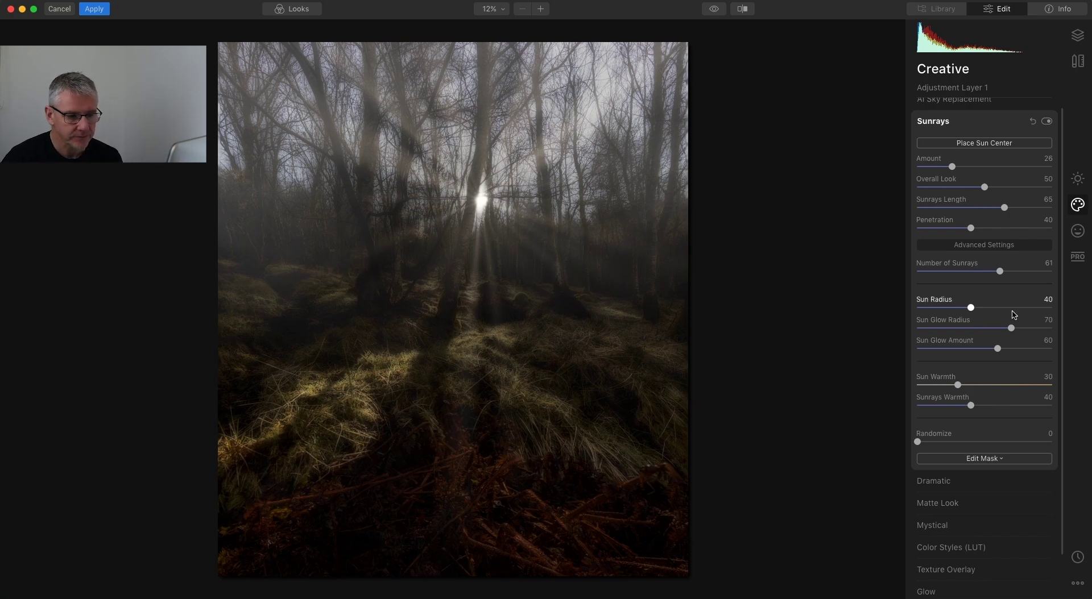
Step: Try a Sun Radius of 7 and a Sun Glow Radius of 17, restoring both defaults and closing the Sunrays settings
{"action": "left_click_drag", "start_coordinate": [971, 308], "coordinate": [947, 310]}
{"action": "left_click_drag", "start_coordinate": [934, 310], "coordinate": [927, 310]}
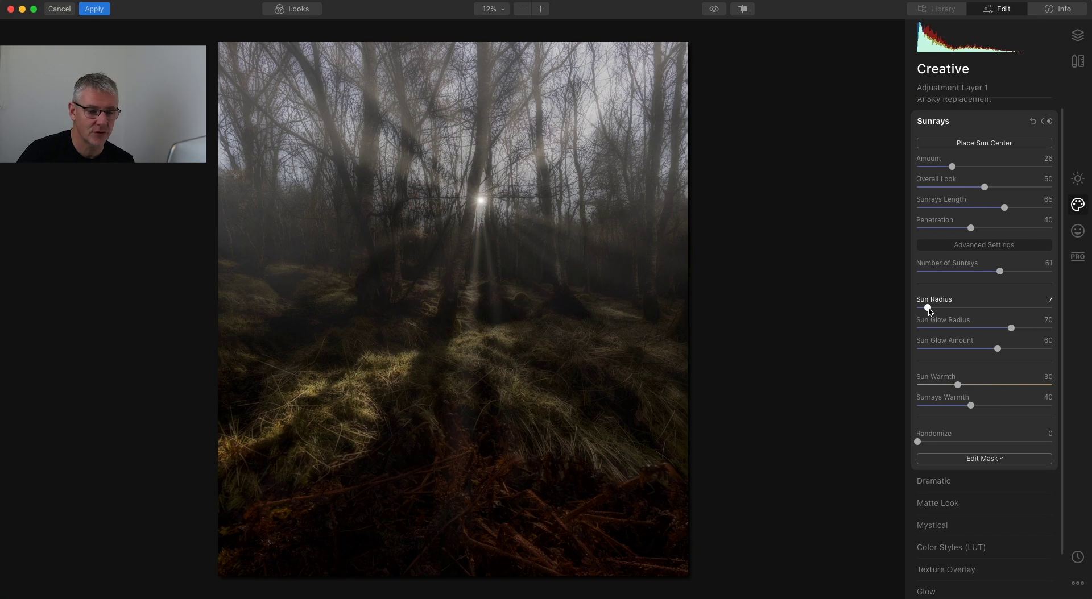
{"action": "left_click_drag", "start_coordinate": [927, 308], "coordinate": [971, 308]}
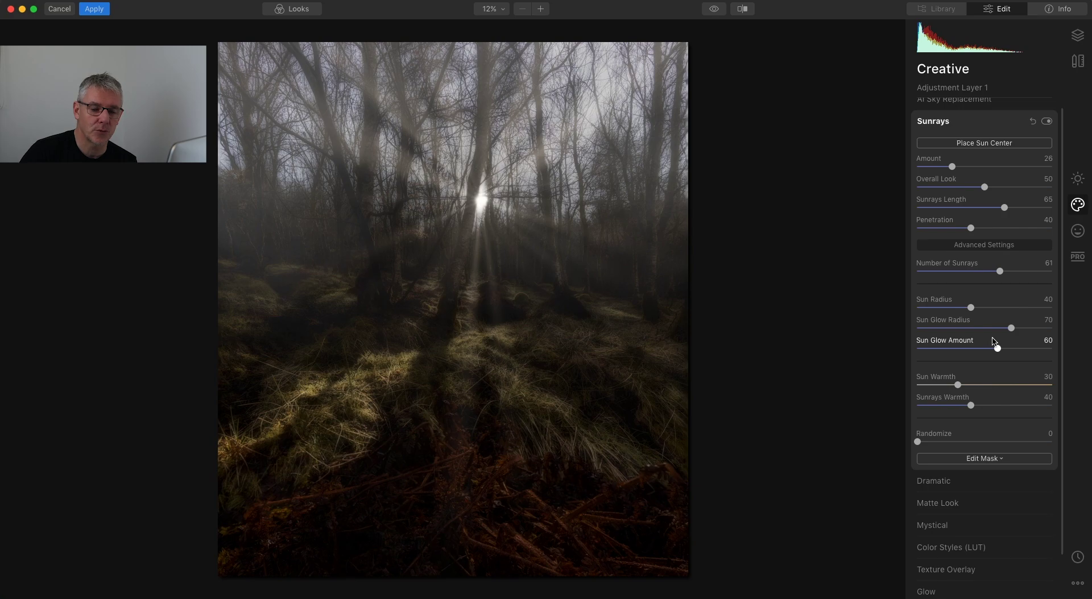
{"action": "left_click_drag", "start_coordinate": [1011, 328], "coordinate": [940, 330]}
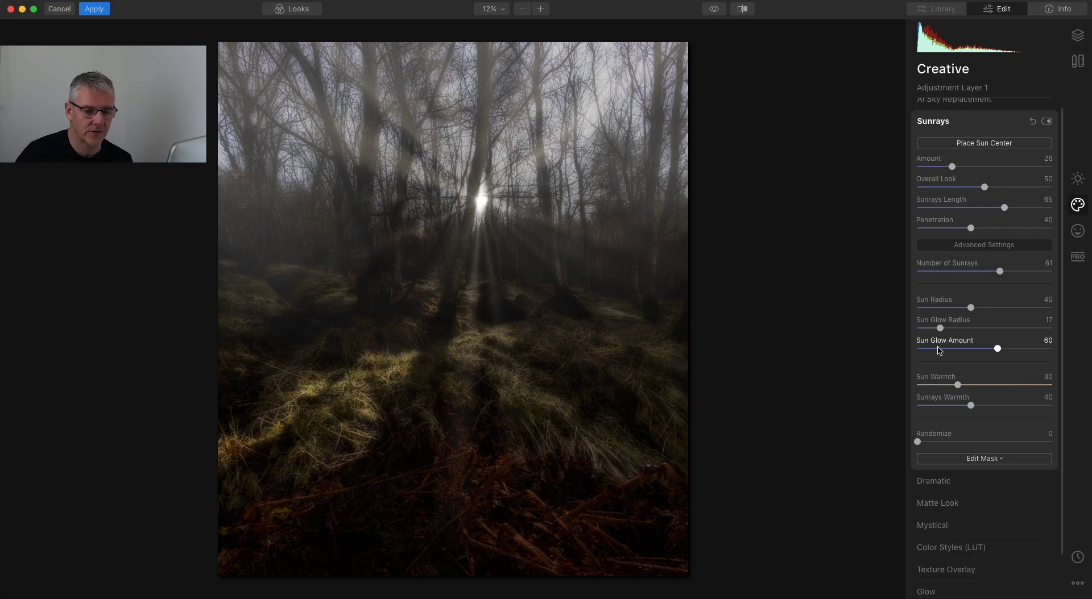
{"action": "double_click", "coordinate": [957, 329]}
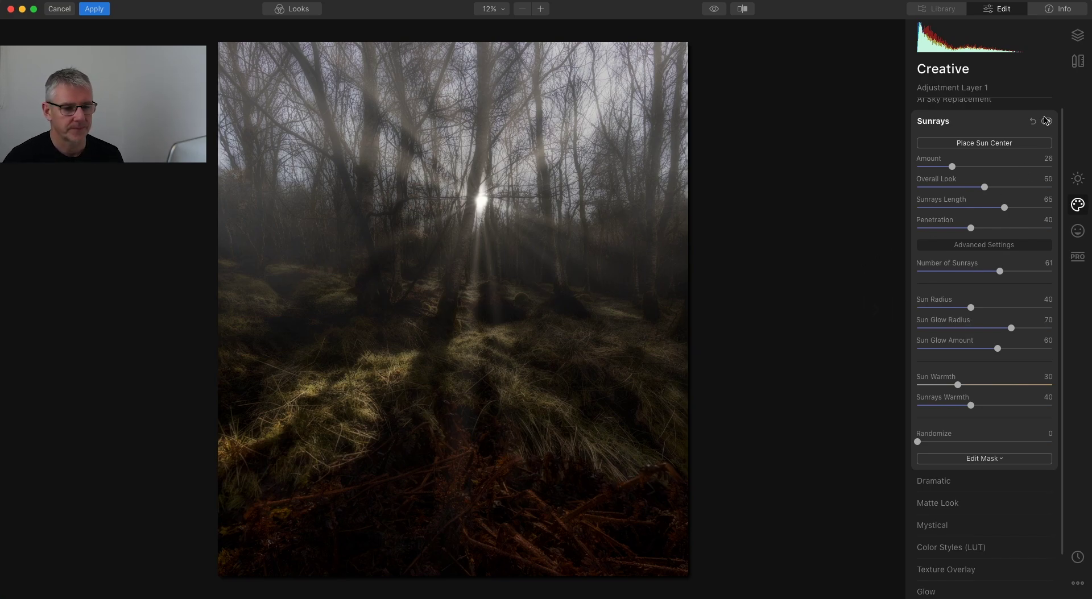
{"action": "left_click", "coordinate": [986, 145]}
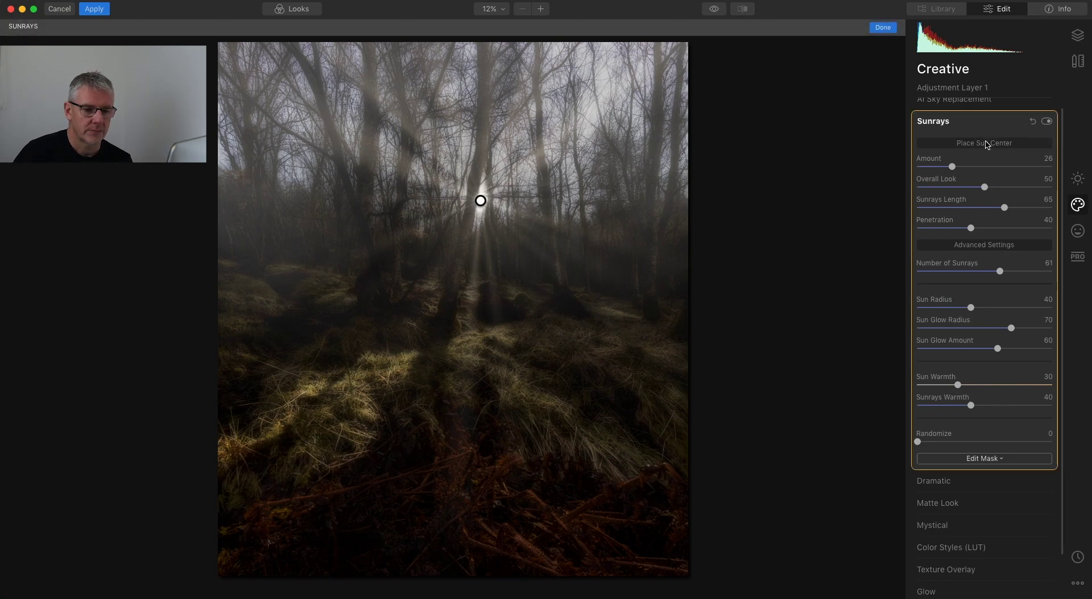
{"action": "left_click", "coordinate": [925, 120]}
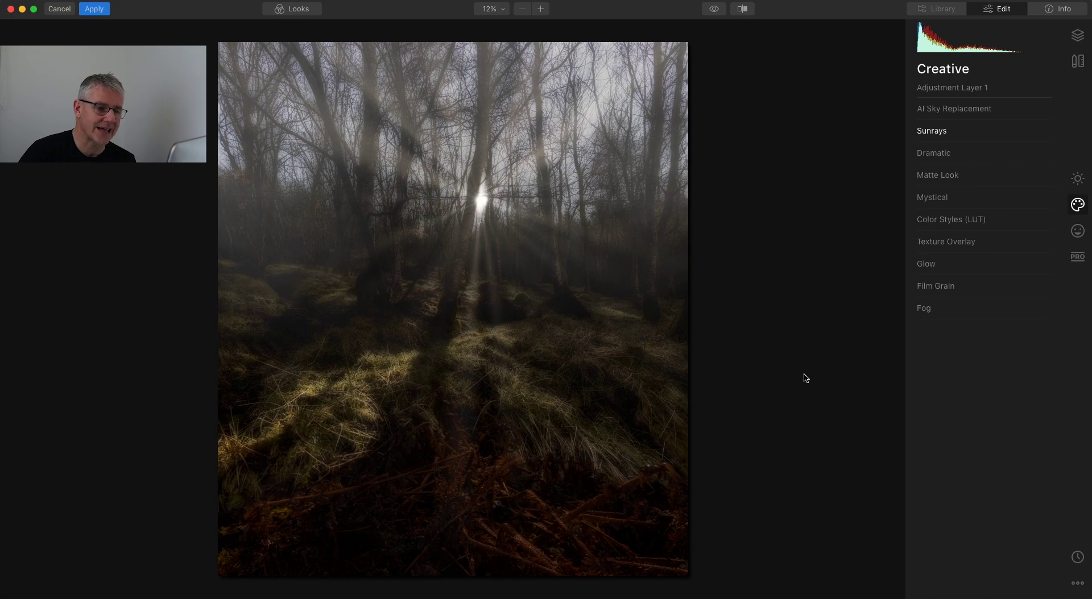
Step: Compare the original and edited woodland photo by sweeping the before/after divider across the image
{"action": "left_click", "coordinate": [742, 9]}
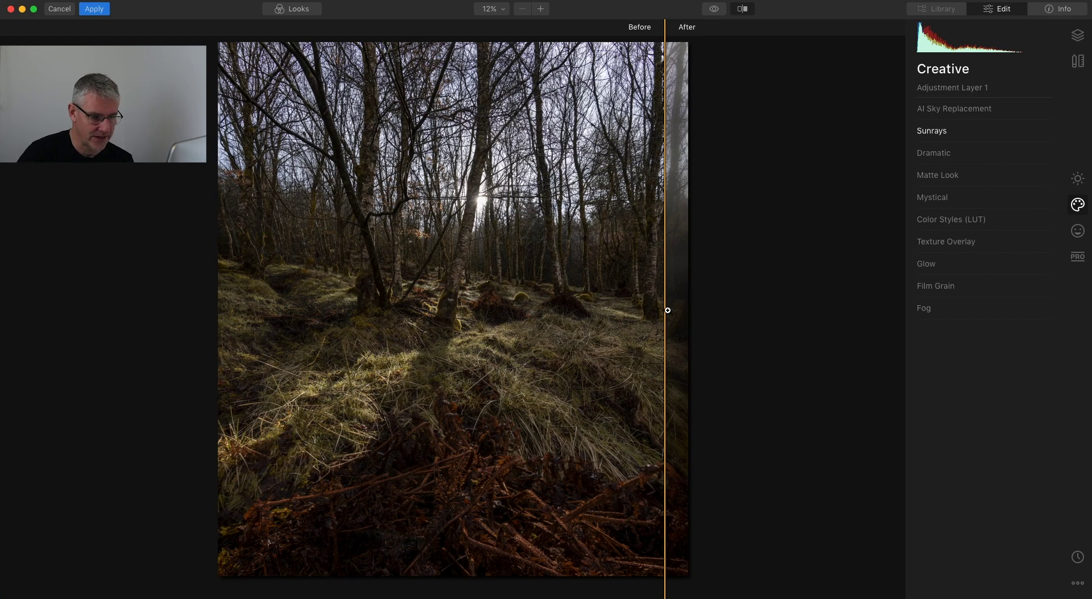
{"action": "left_click_drag", "start_coordinate": [665, 316], "coordinate": [189, 392]}
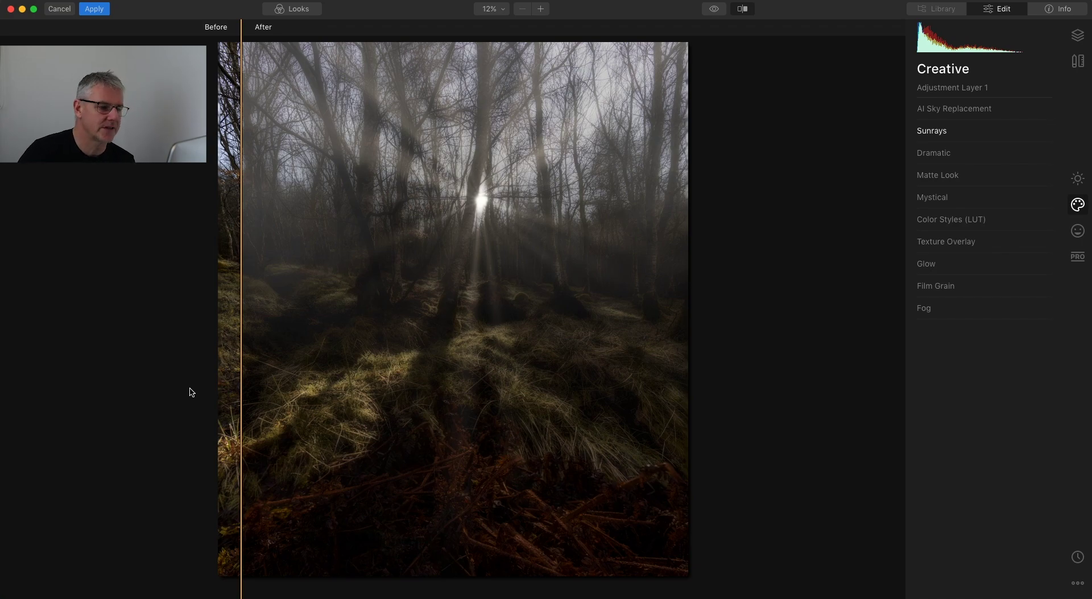
{"action": "left_click", "coordinate": [742, 8]}
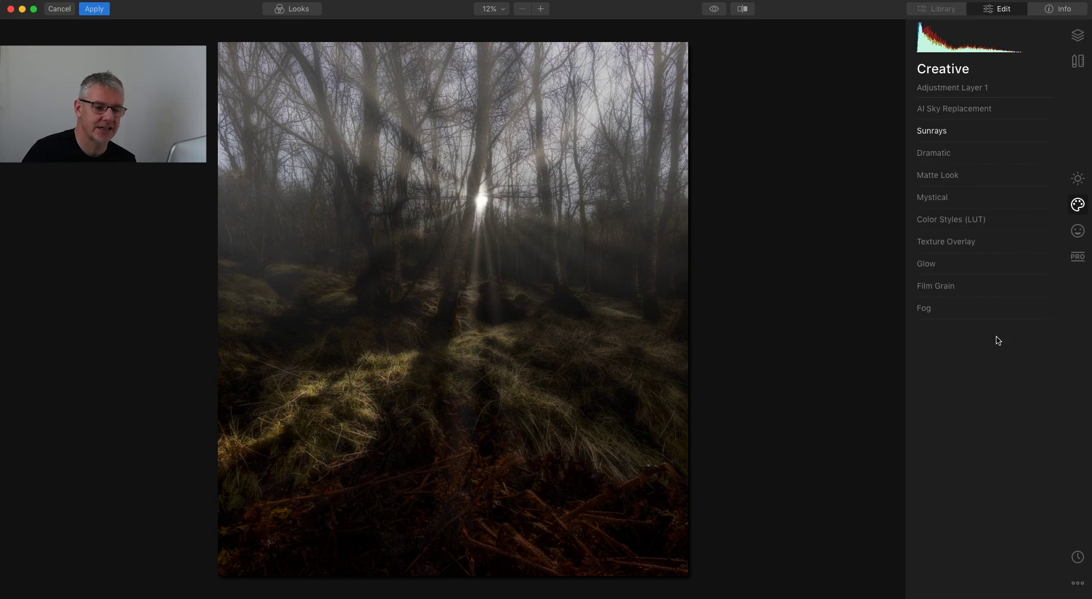
Step: Apply the Santa Barbara cinematic toning LUT to the adjustment layer
{"action": "left_click", "coordinate": [972, 222]}
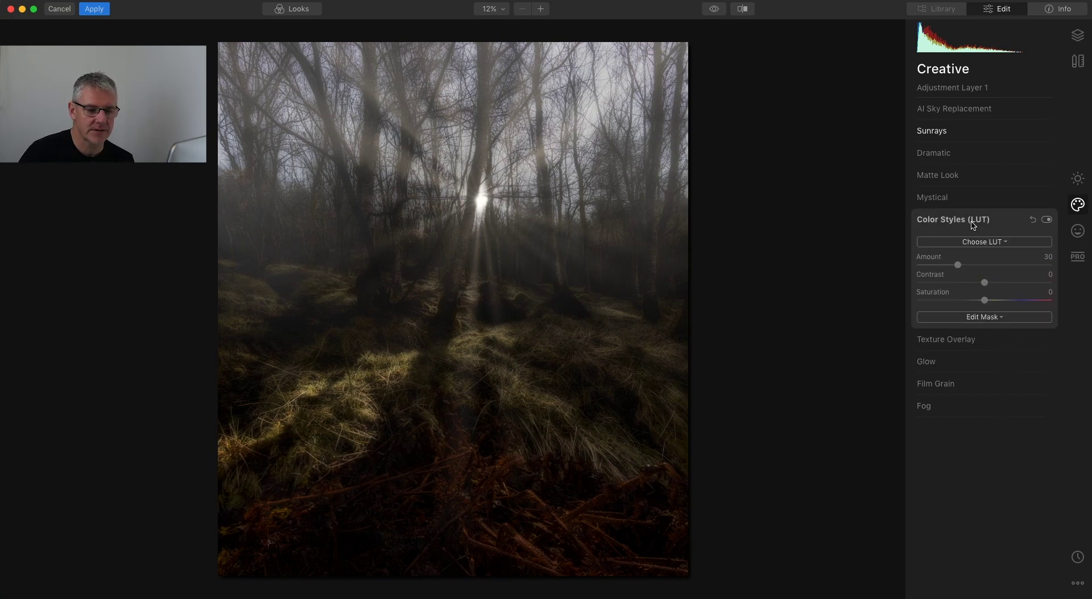
{"action": "left_click", "coordinate": [987, 242]}
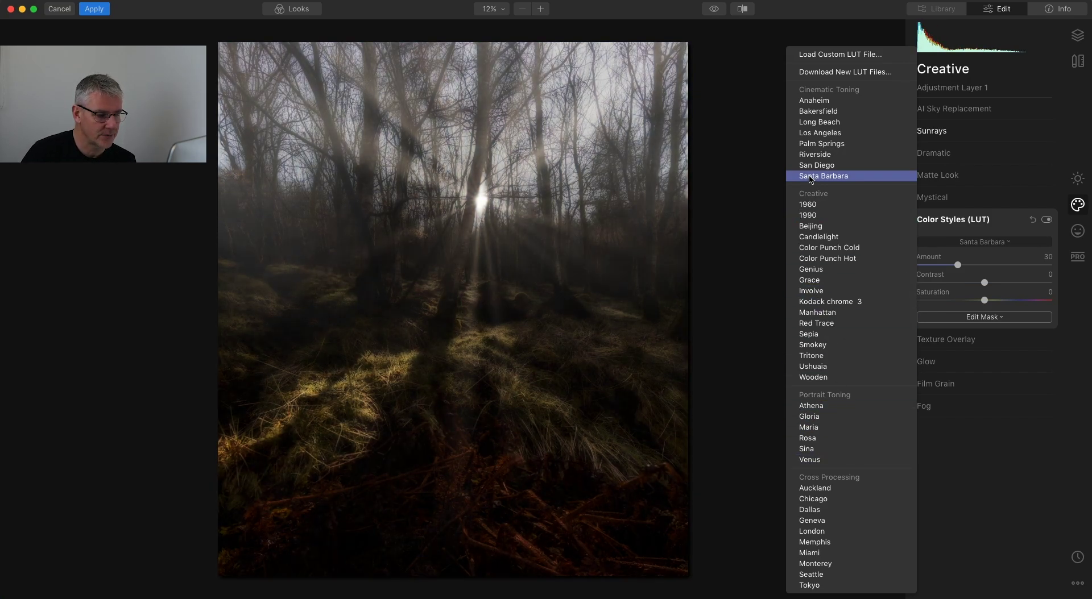
{"action": "left_click", "coordinate": [810, 177]}
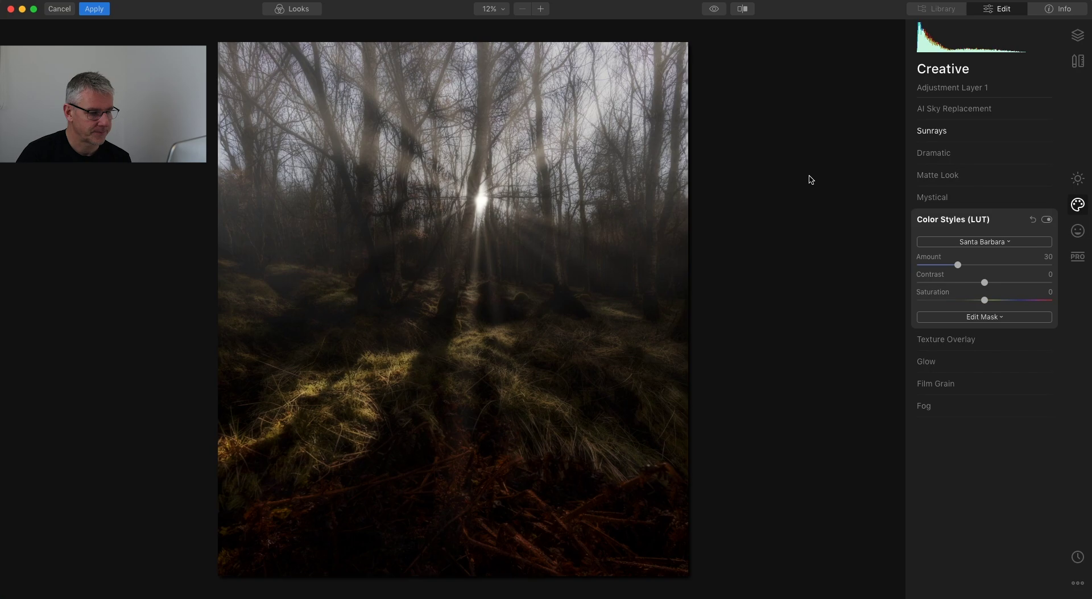
Step: View the full unedited photo briefly and return to the edited version
{"action": "left_click", "coordinate": [713, 10]}
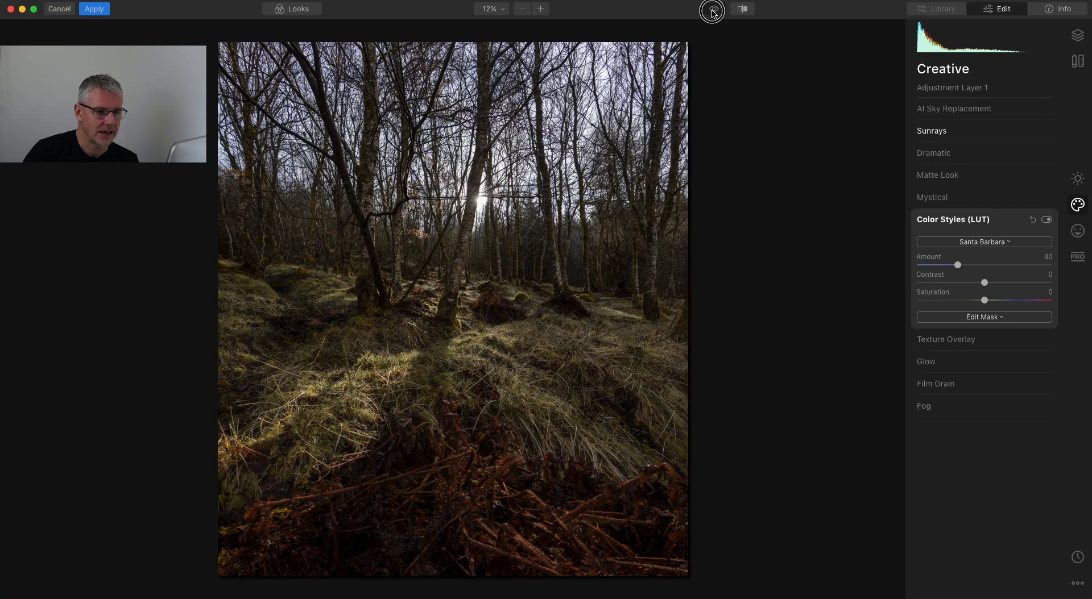
{"action": "left_click", "coordinate": [714, 10]}
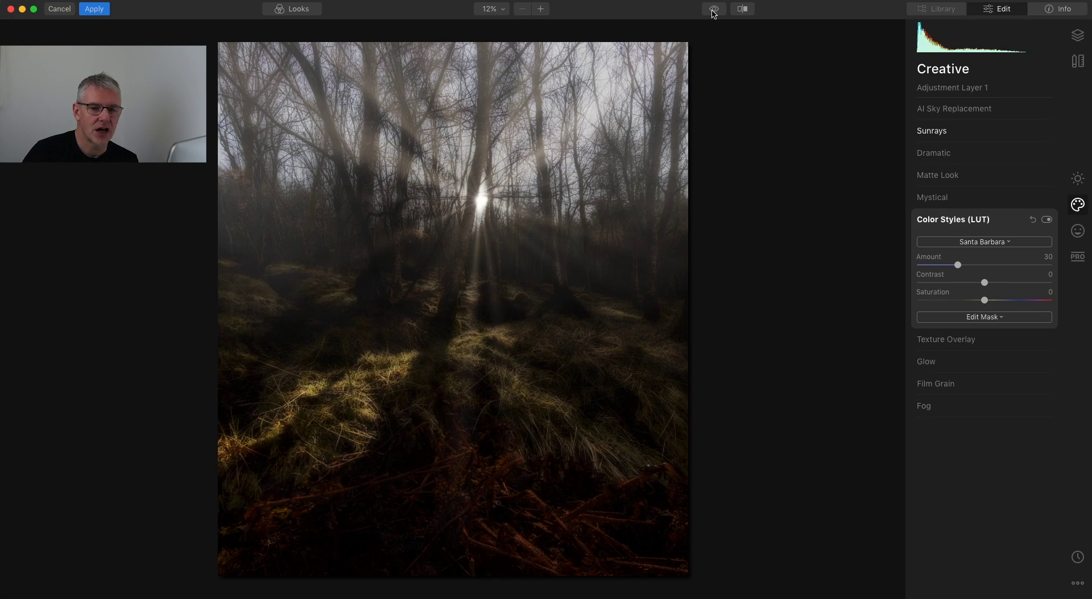